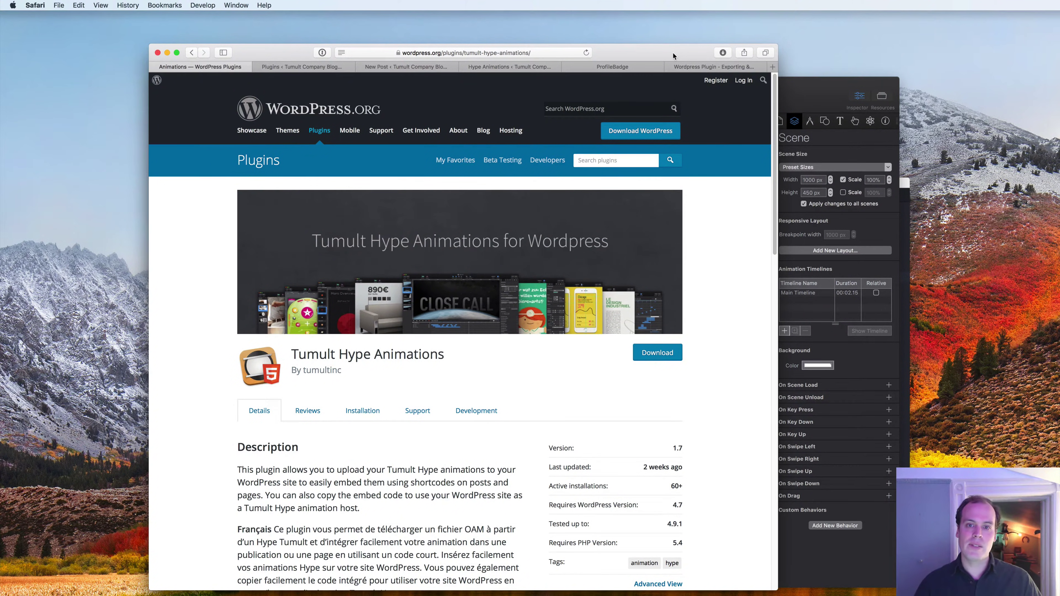
Step: Move the browser window aside to uncover the Hype document
left_click_drag(668, 52, 684, 45)
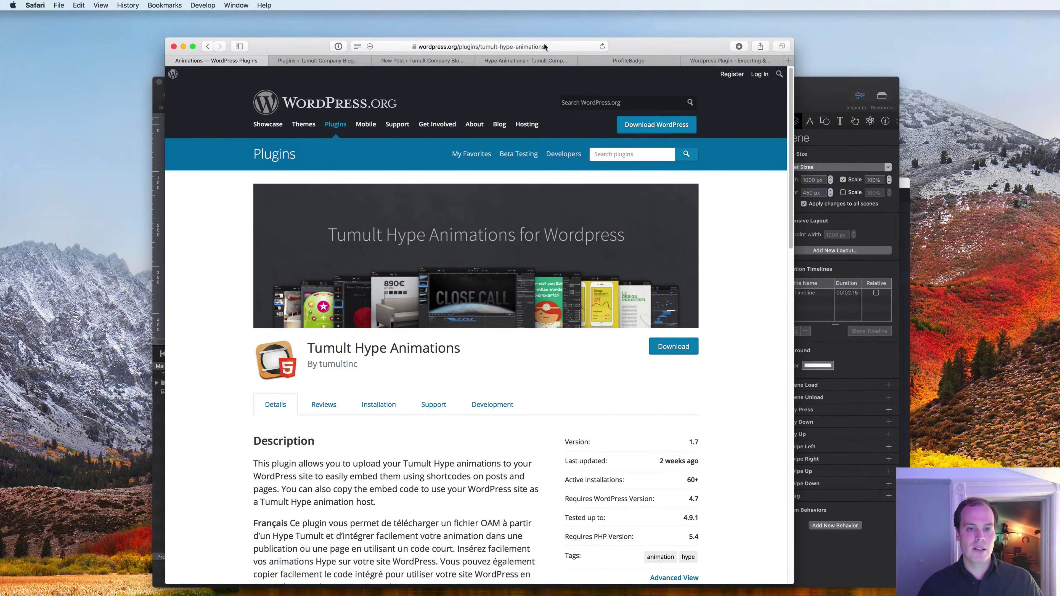
scroll(217, 248, "down", 6)
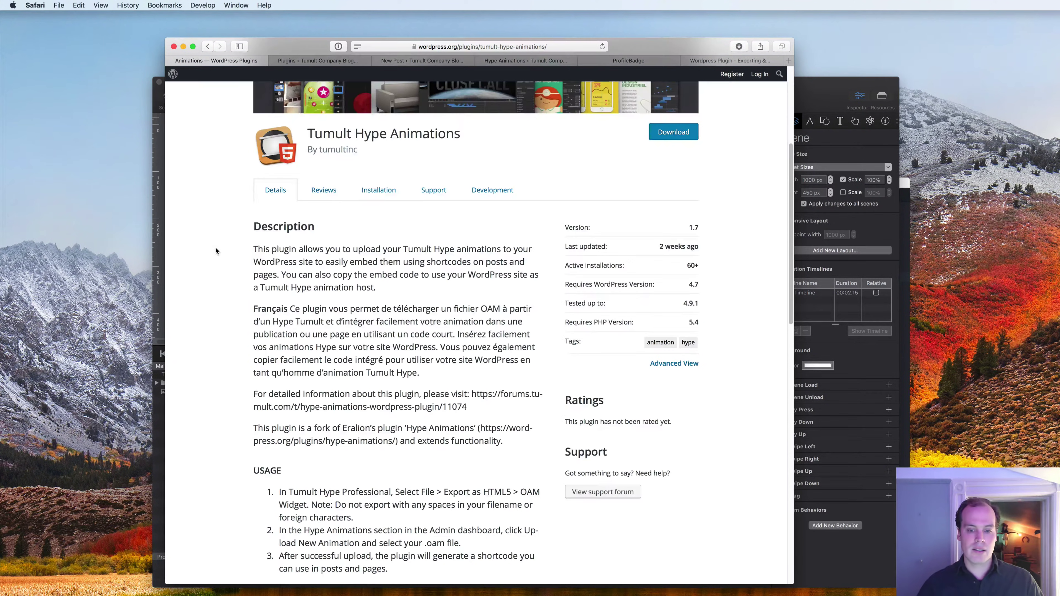
scroll(215, 242, "up", 8)
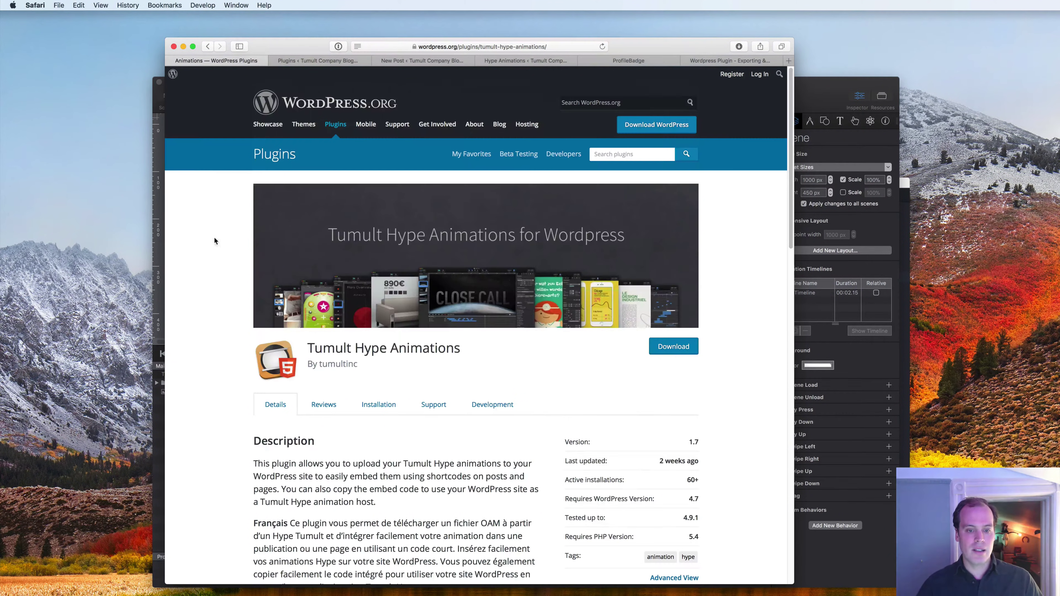
Step: Confirm Tumult Hype Animations is active in the Add Plugins results and start a new post
left_click(346, 60)
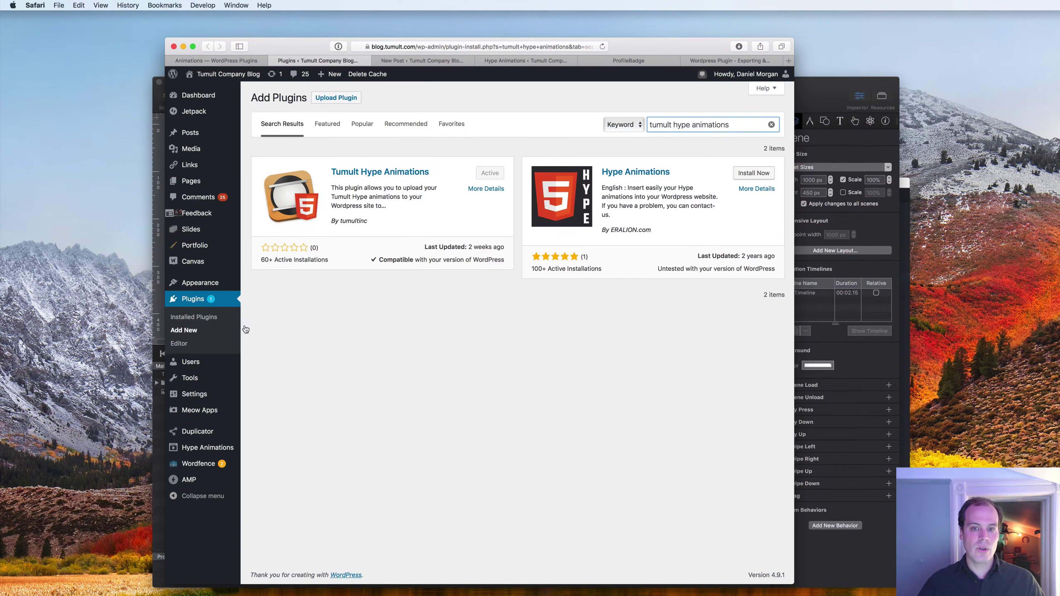
left_click_drag(733, 125, 623, 122)
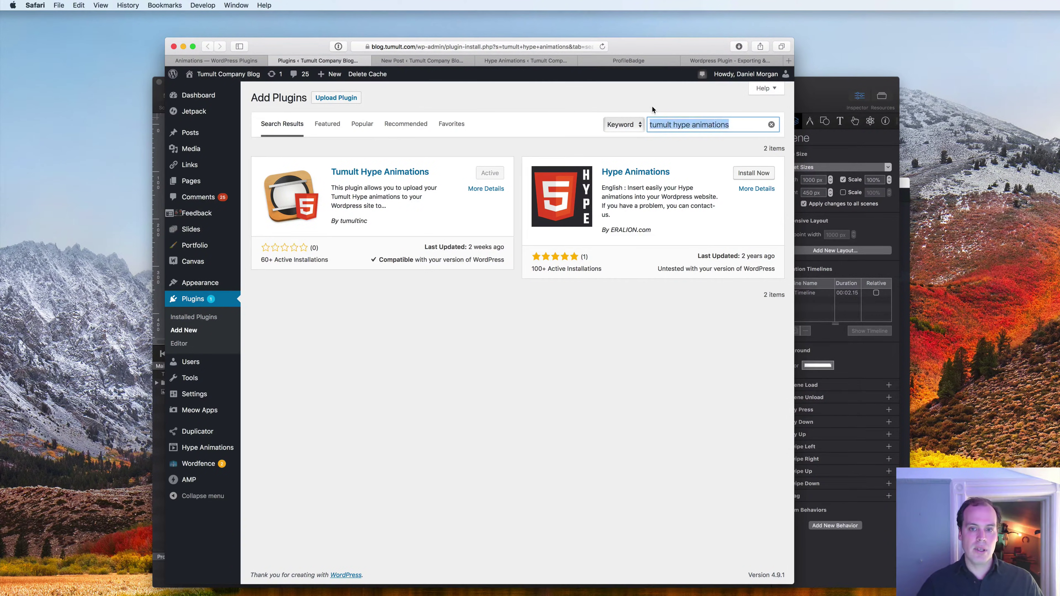
left_click(680, 101)
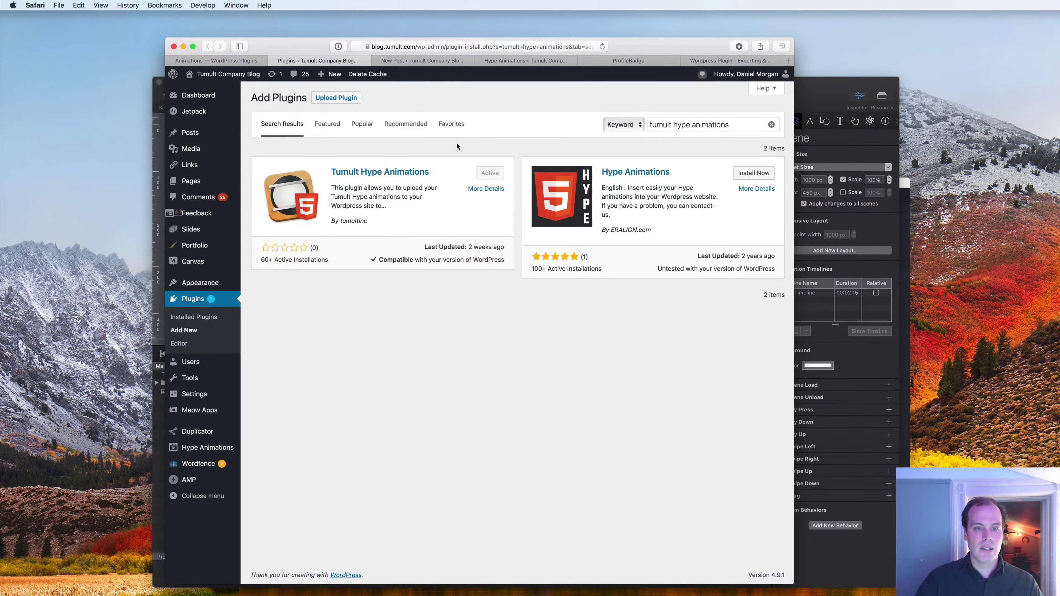
left_click(411, 60)
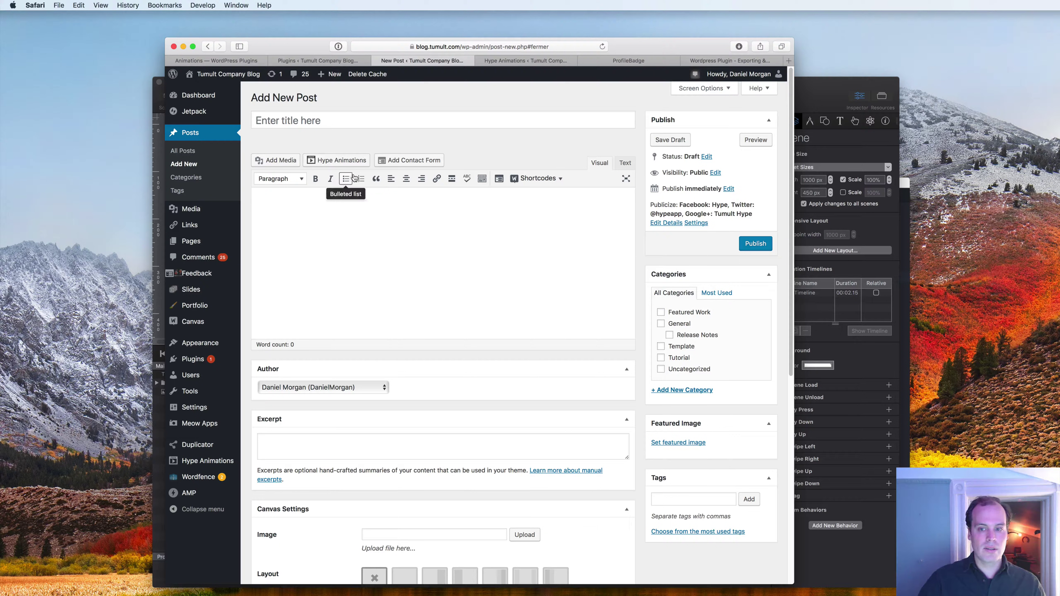
left_click(458, 264)
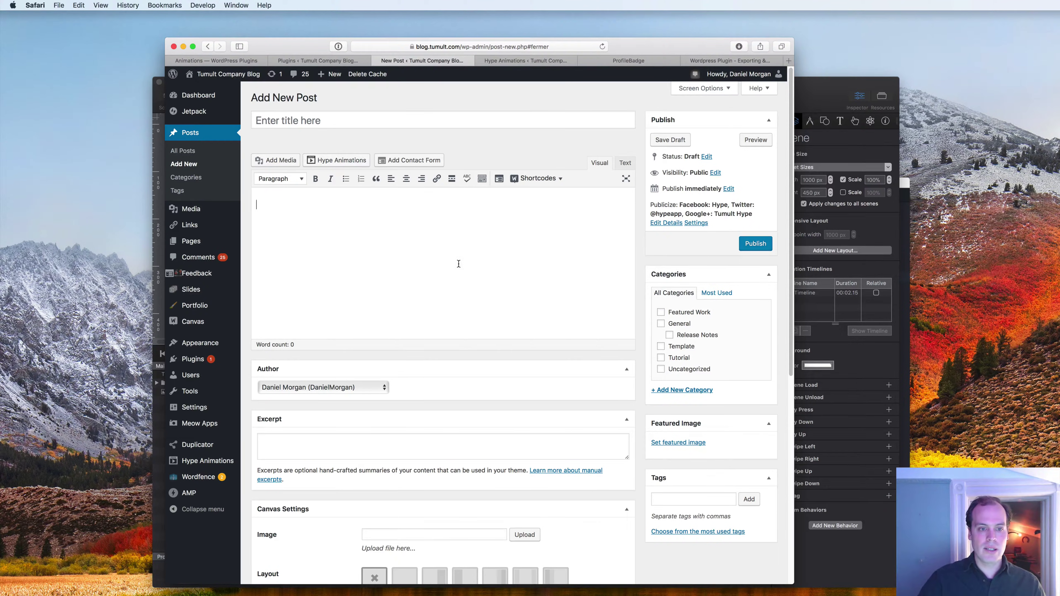
left_click(815, 88)
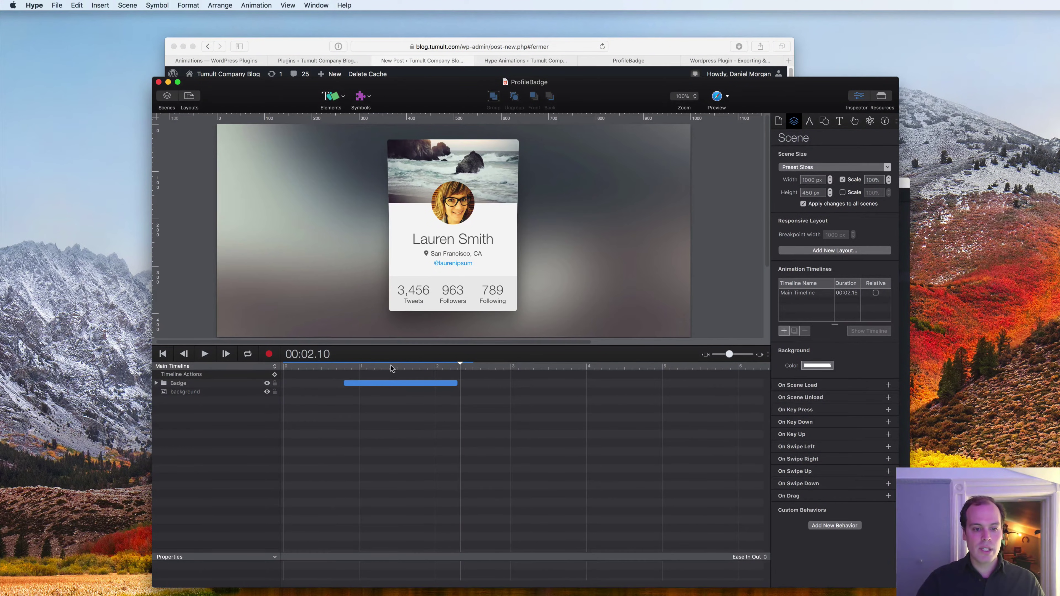
left_click_drag(391, 368, 554, 320)
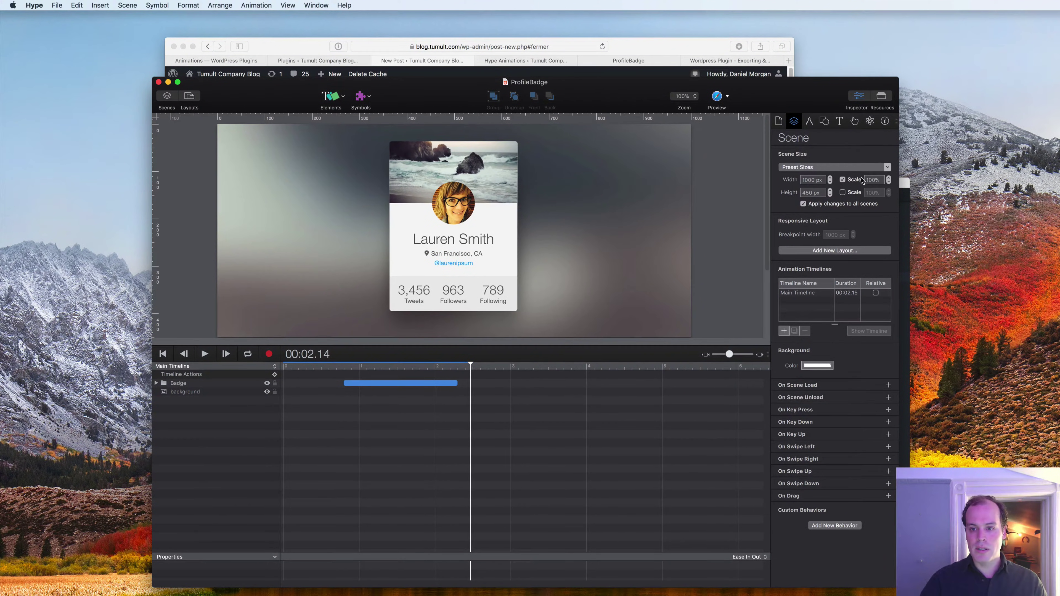
left_click(717, 96)
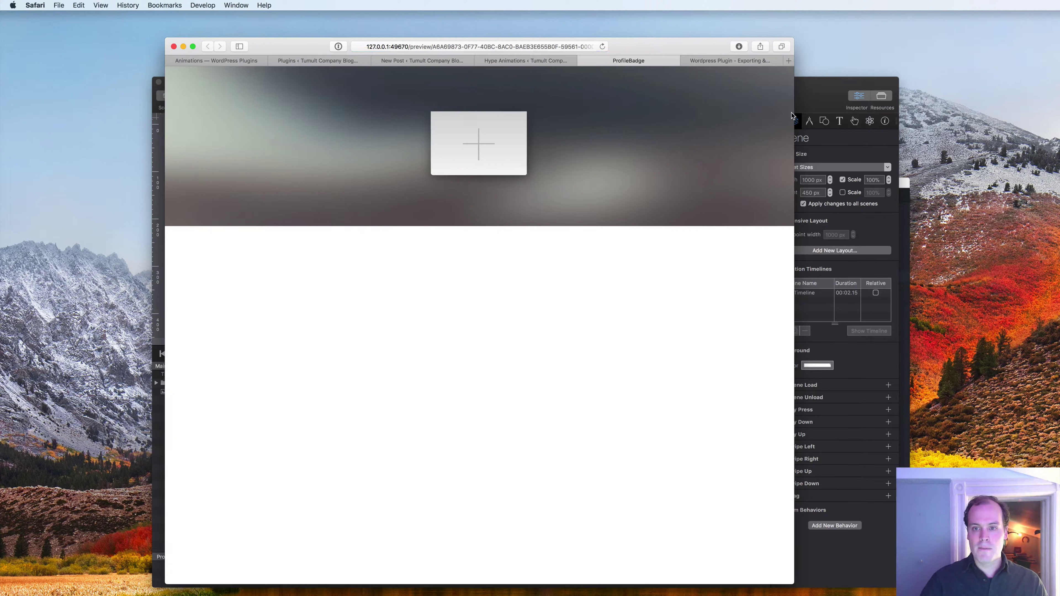
left_click_drag(791, 112, 729, 126)
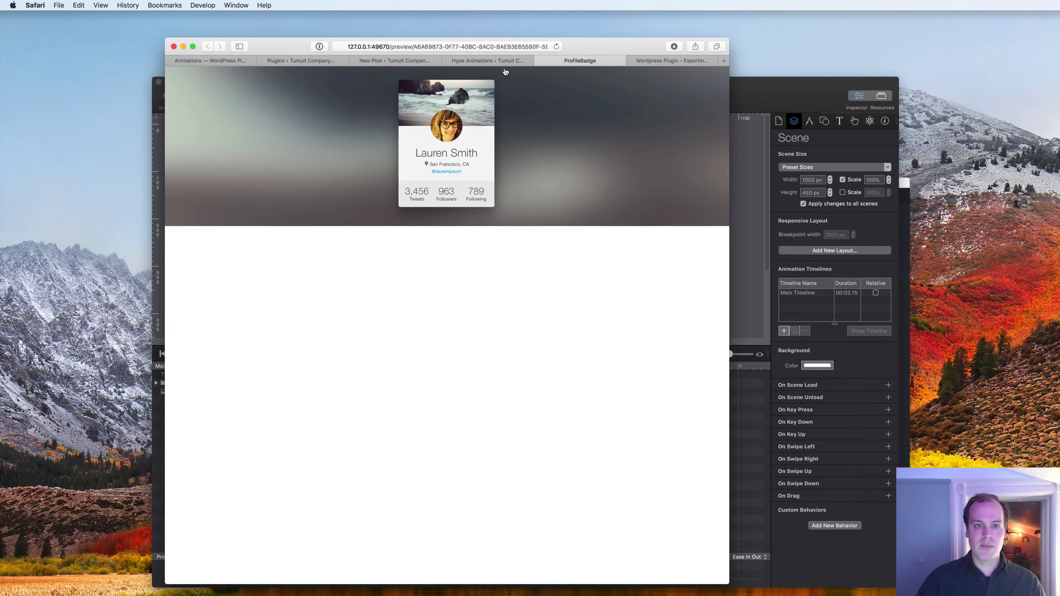
left_click(490, 62)
Step: Export the ProfileBadge Hype document as an OAM widget named ProfileBadge to the Desktop
left_click(382, 63)
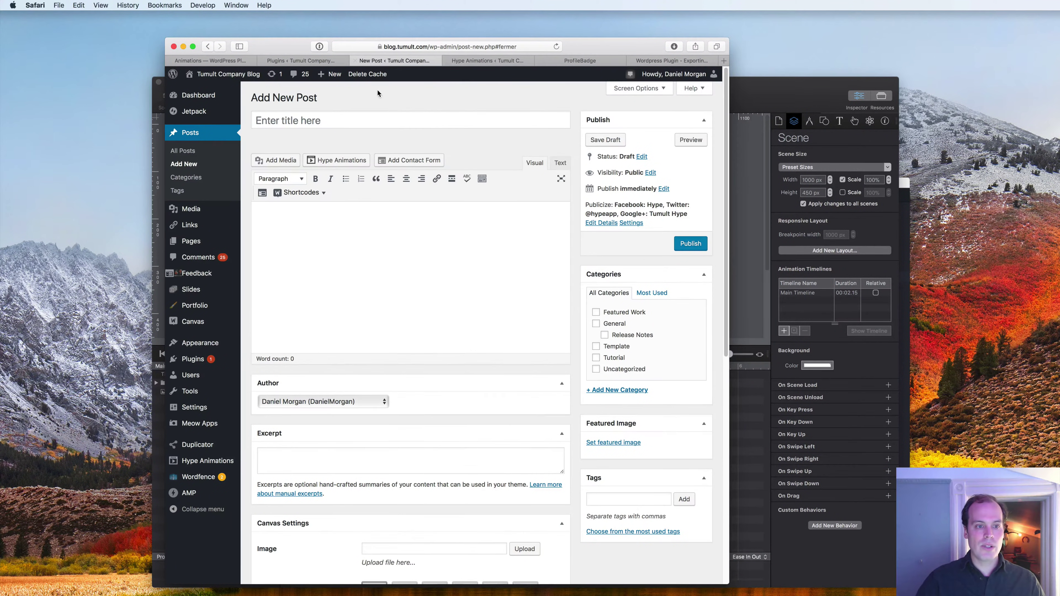
left_click(796, 97)
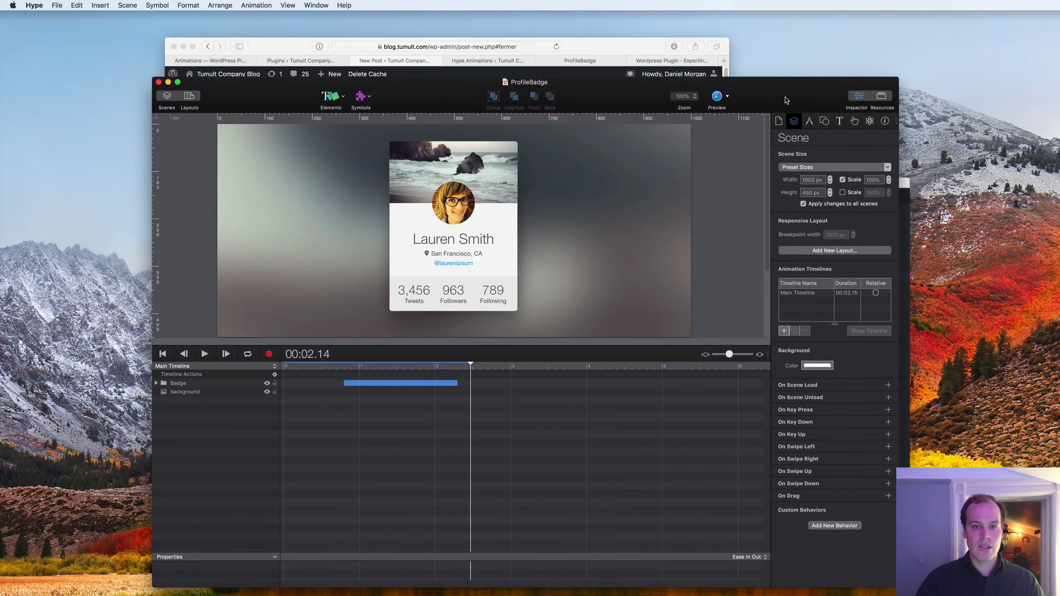
left_click(65, 4)
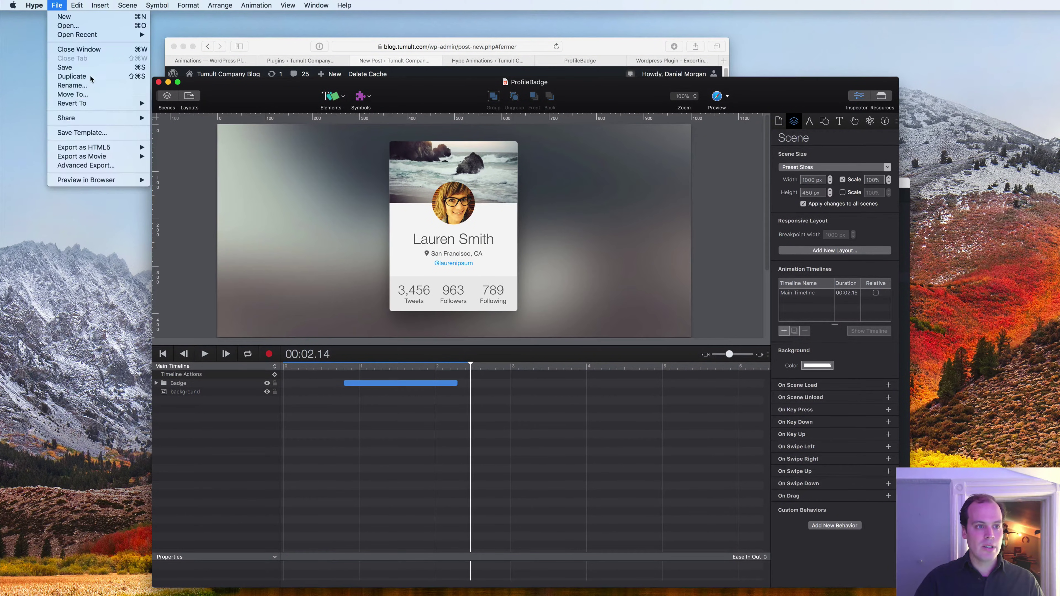
mouse_move(122, 145)
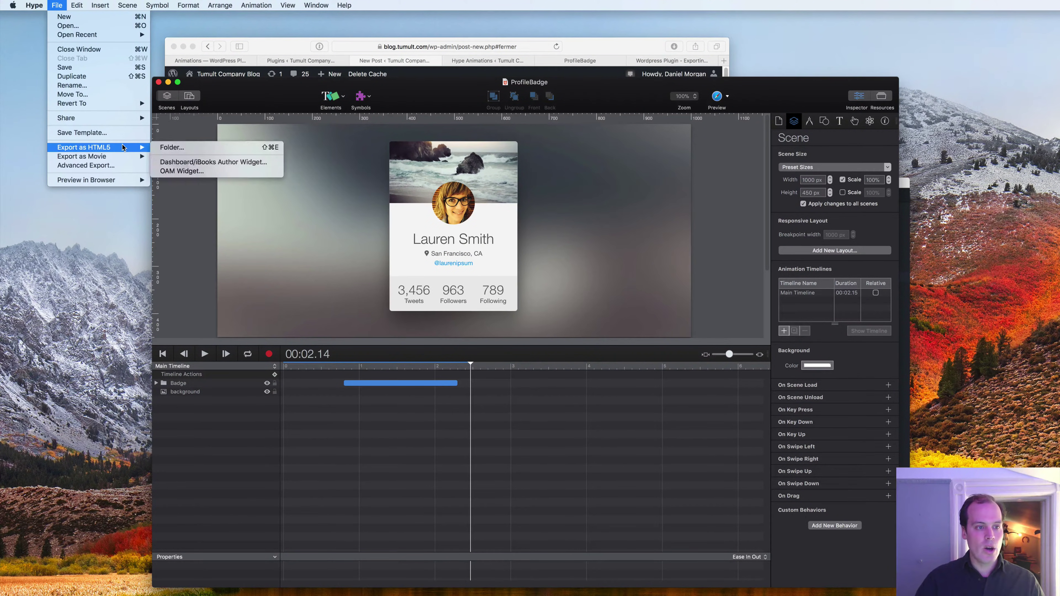
left_click(183, 171)
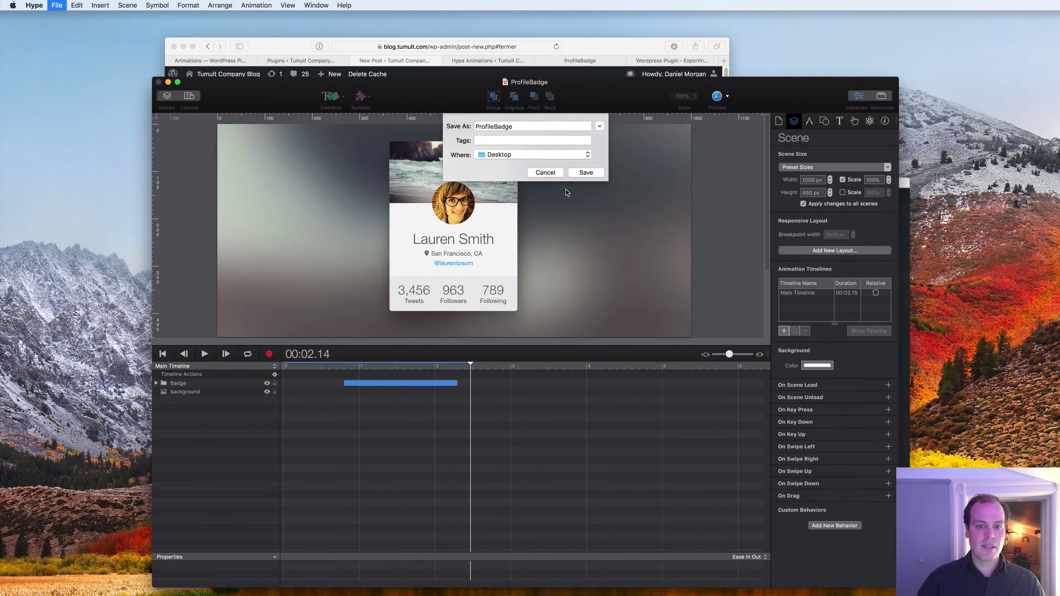
left_click(586, 173)
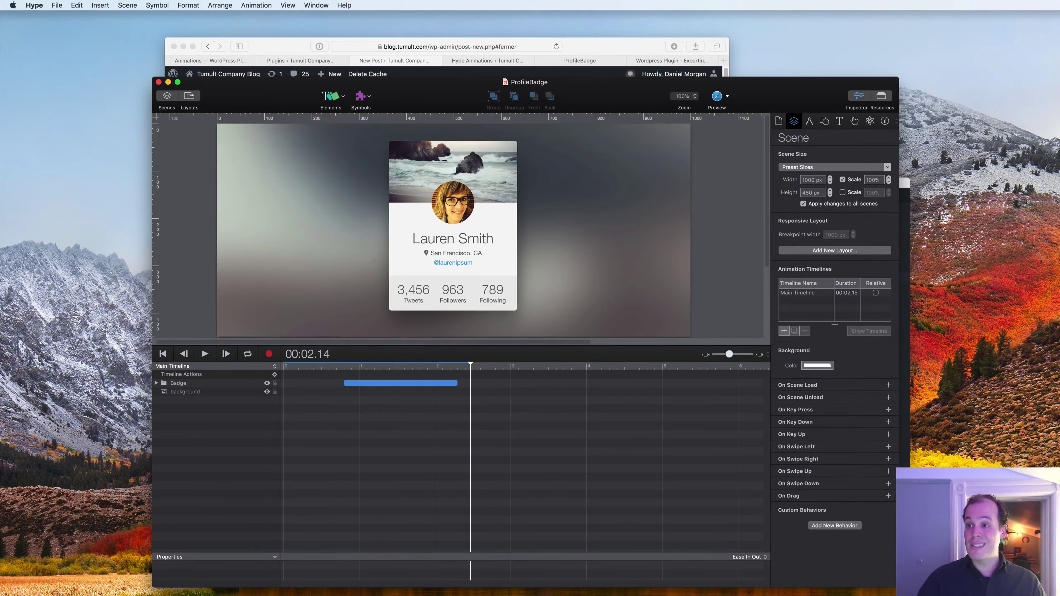
left_click(1044, 44)
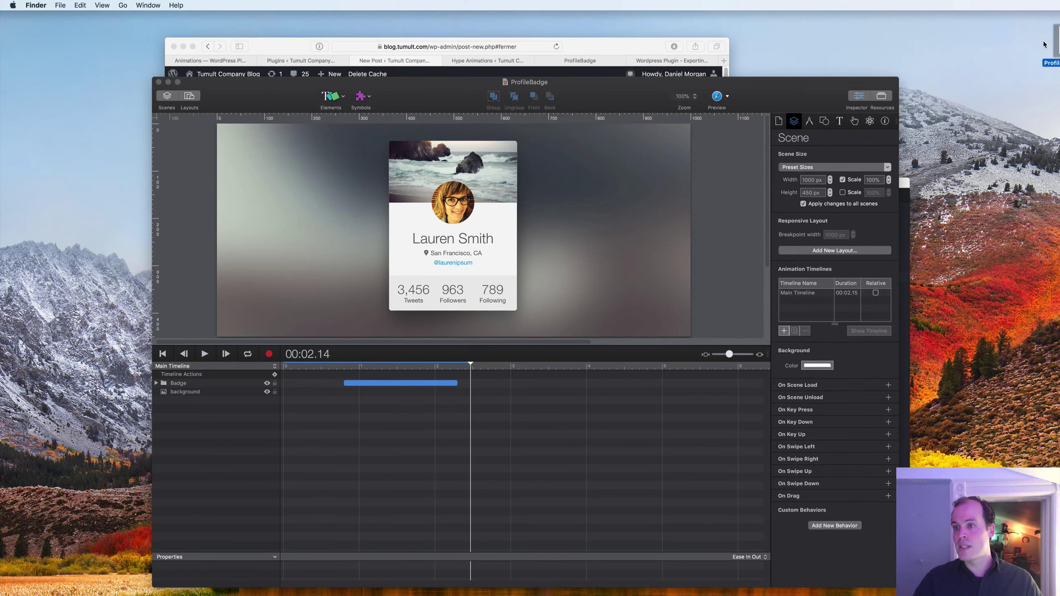
left_click(1053, 44)
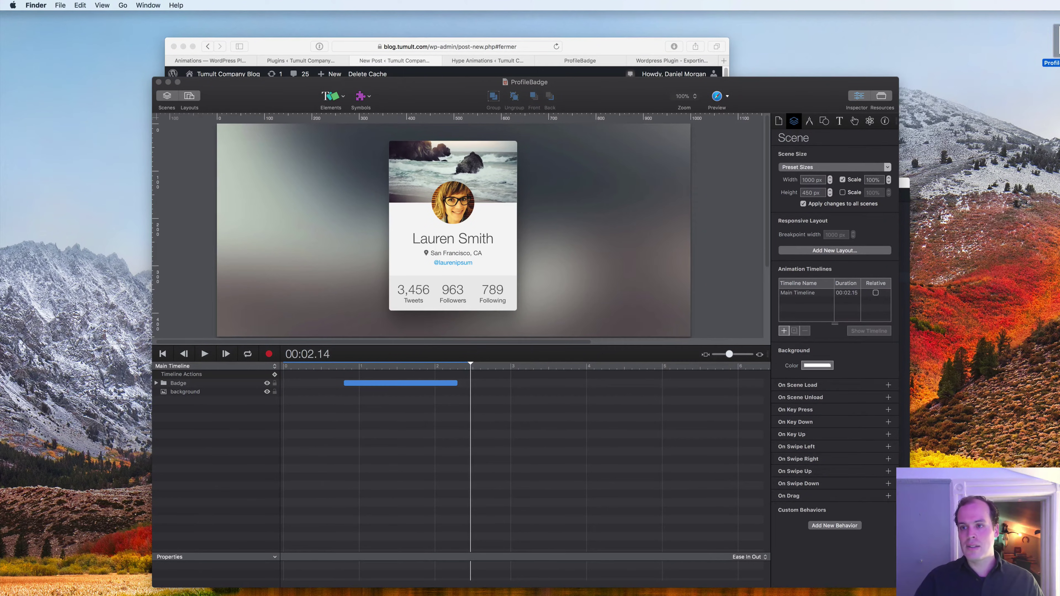
left_click(580, 38)
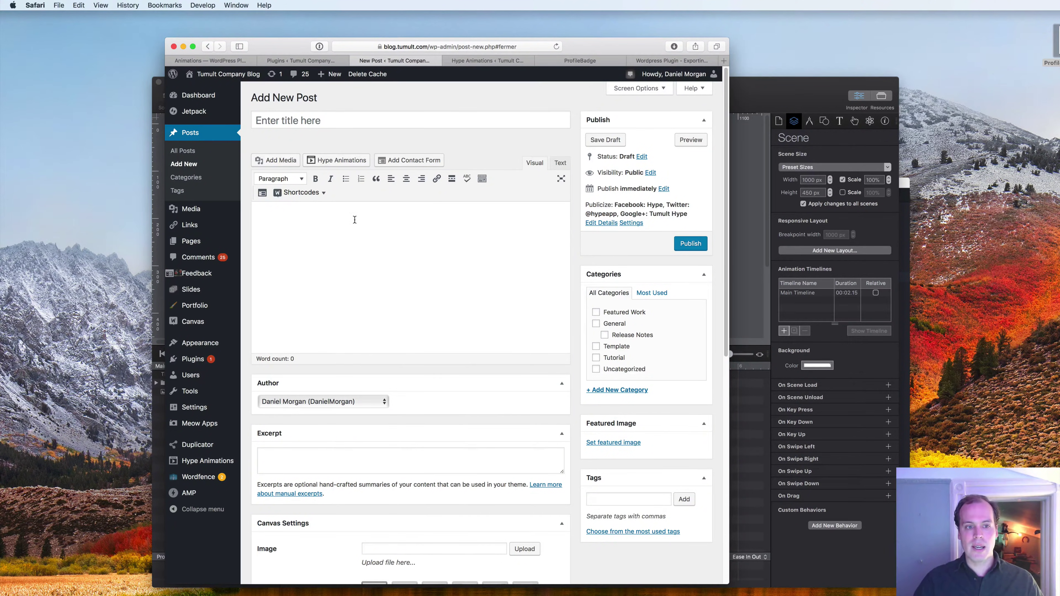
Step: Upload ProfileBadge.oam via the Hype animation chooser, inserting shortcode [hypeanimations_anim id="16"]
left_click(346, 164)
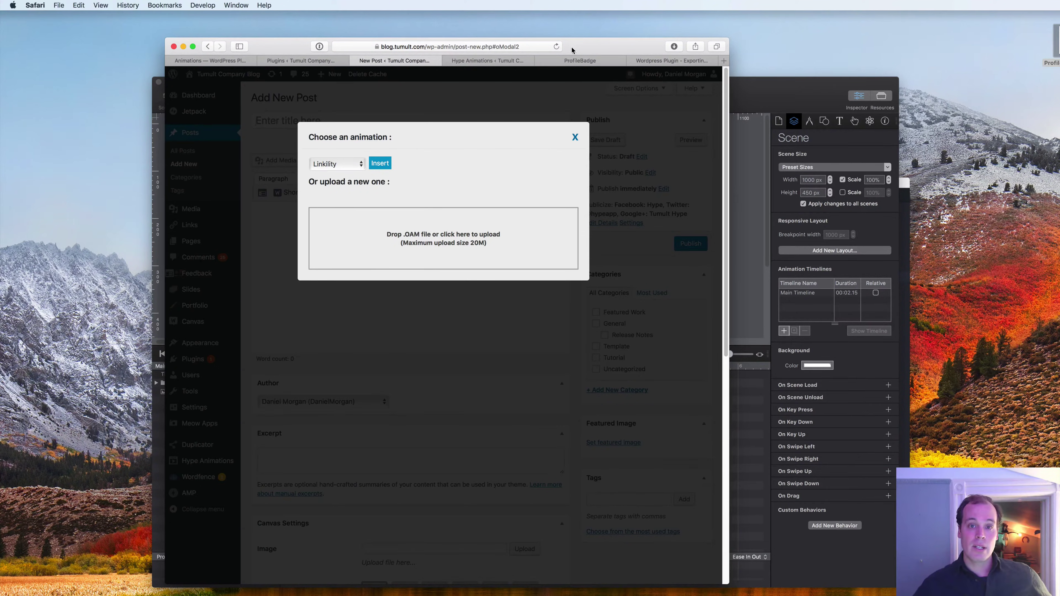
left_click(1053, 55)
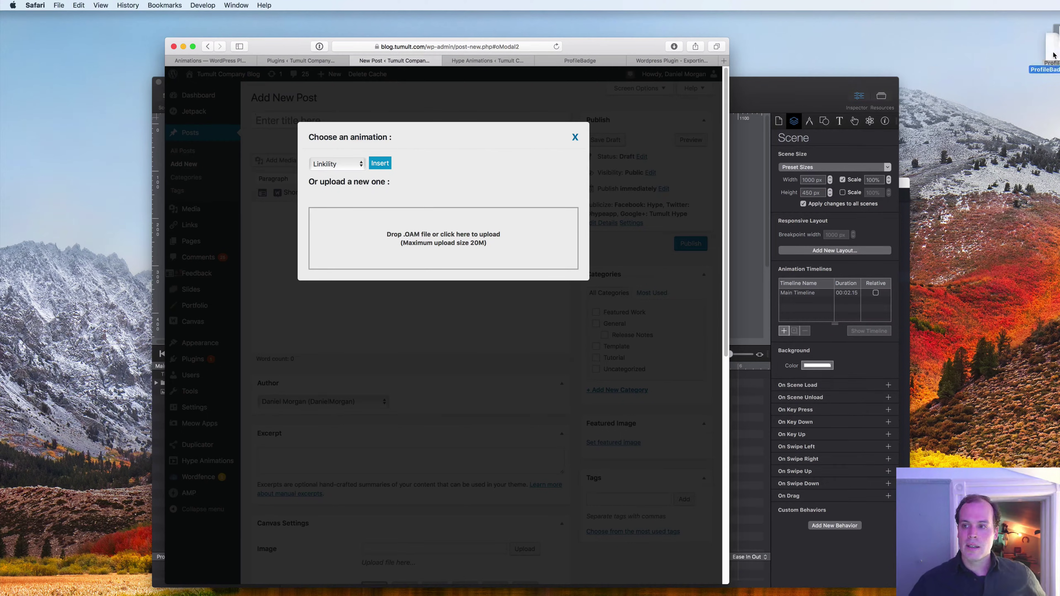
left_click_drag(1053, 55, 447, 241)
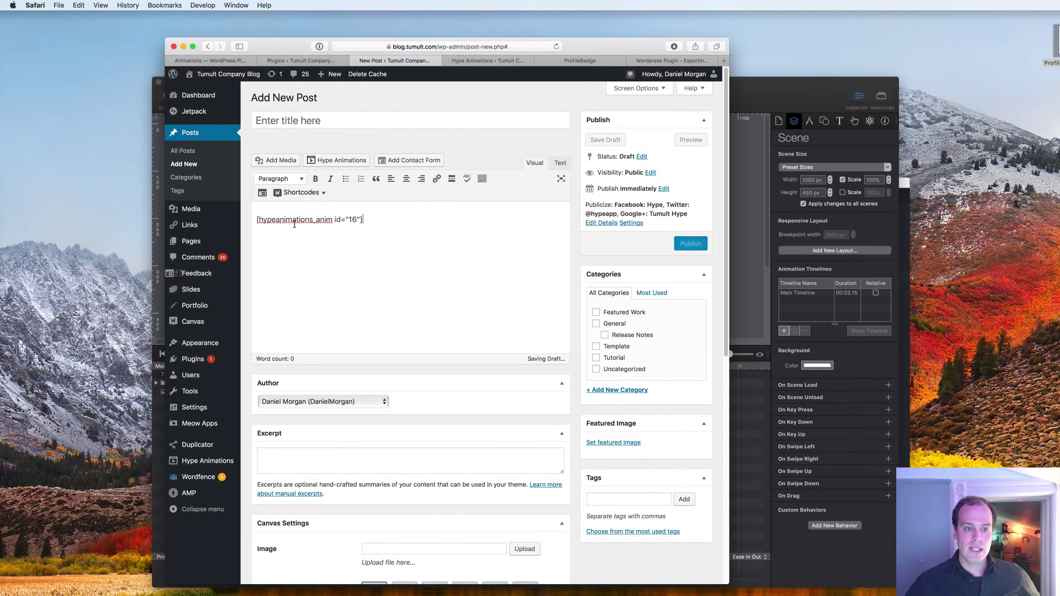
Step: Add an empty paragraph below the inserted shortcode in the post body
left_click_drag(363, 220, 240, 220)
left_click(376, 220)
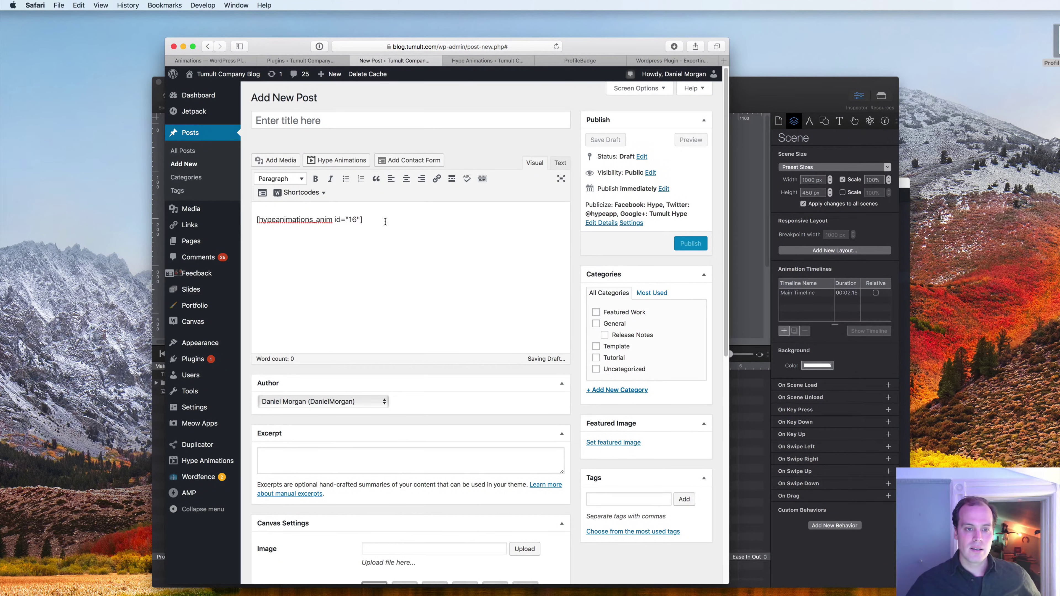
key("Return")
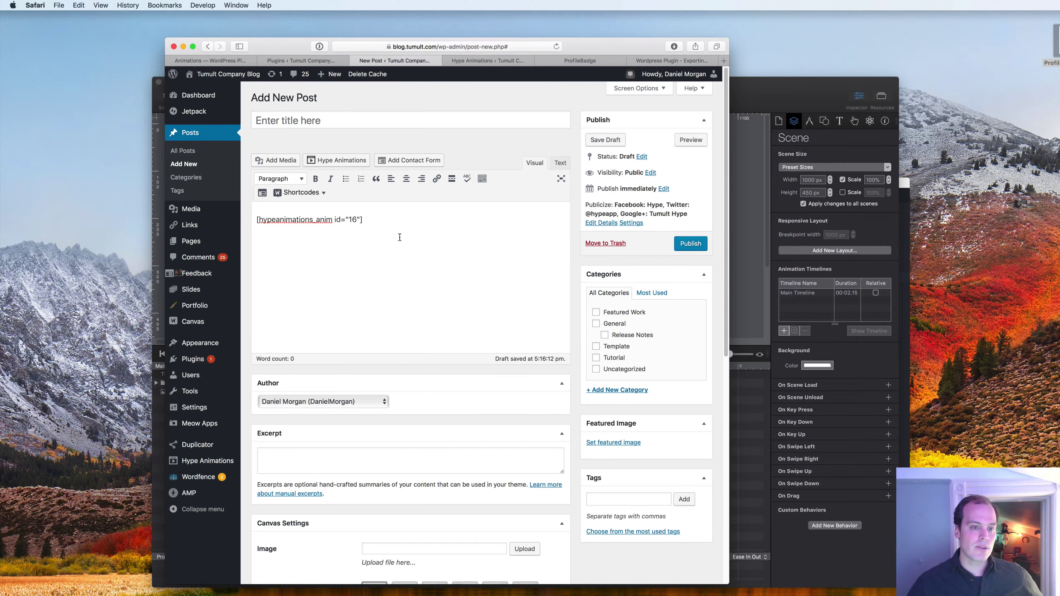
left_click_drag(369, 220, 251, 221)
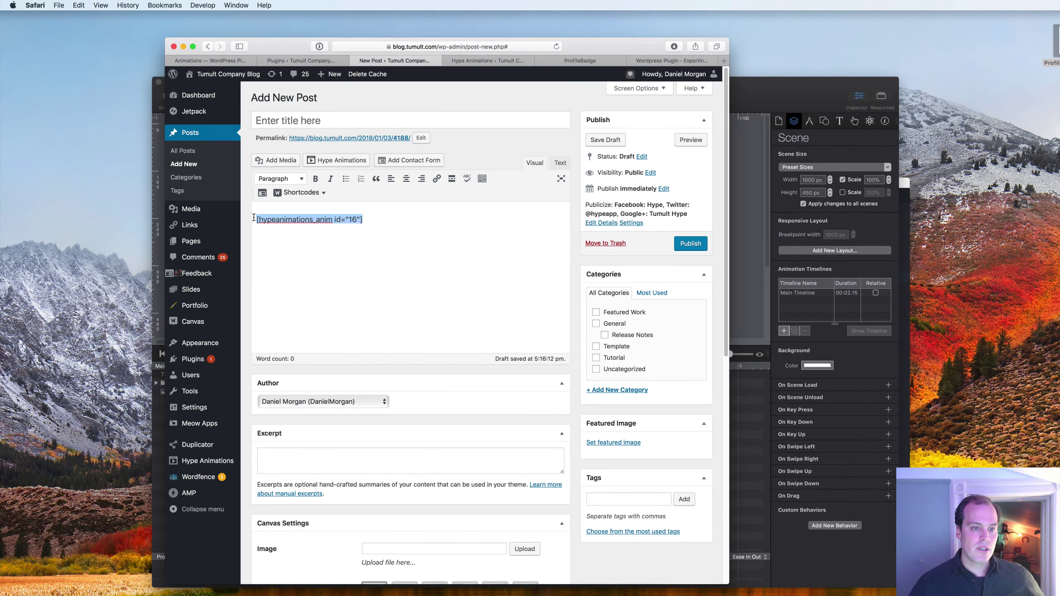
left_click(371, 220)
key("Return")
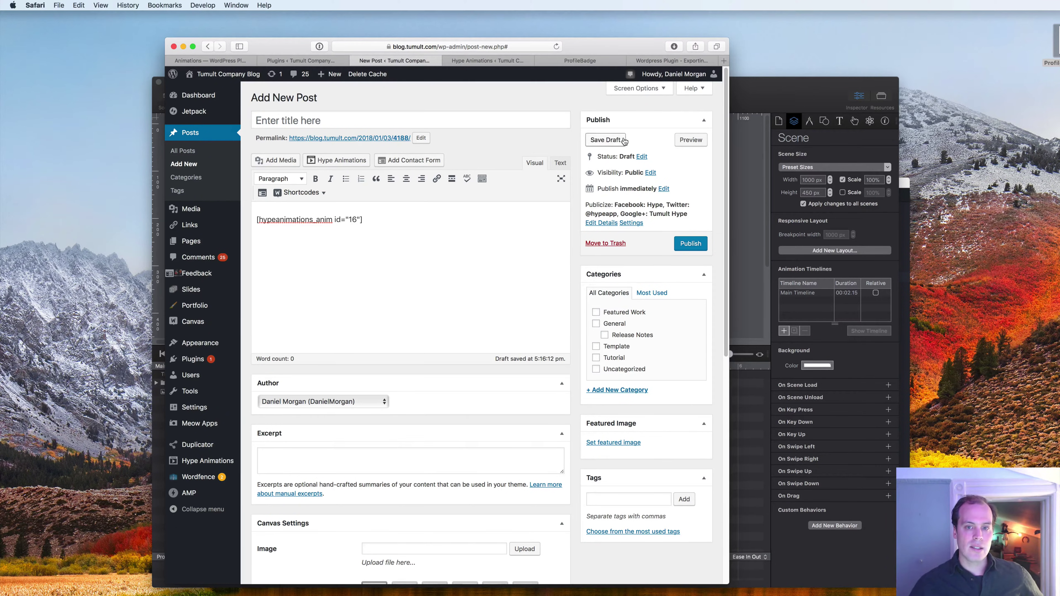
Step: Preview the draft to watch the ProfileBadge profile-card animation play on the blog page
left_click(690, 140)
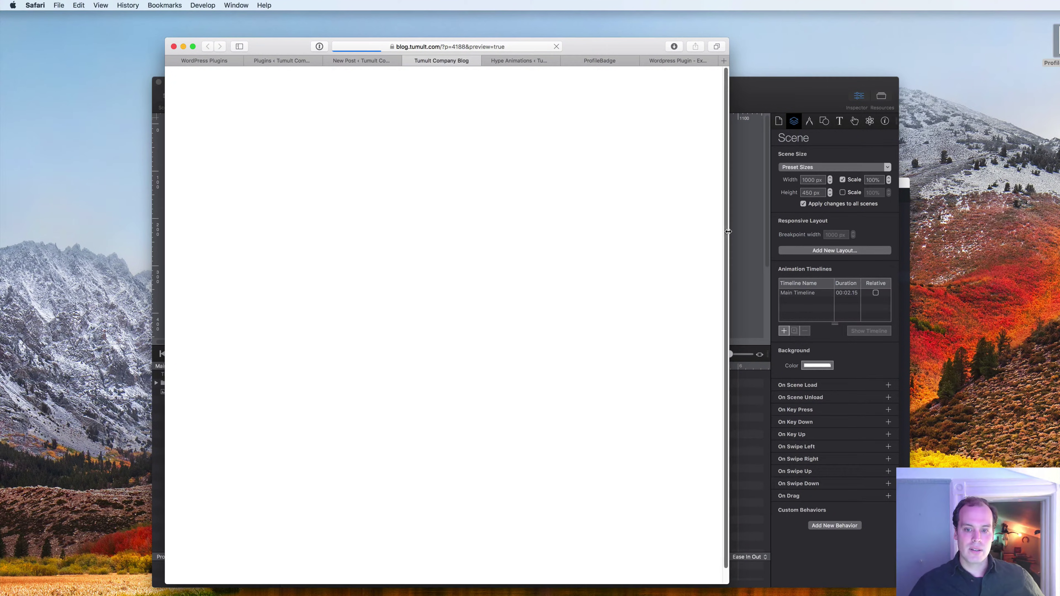
left_click_drag(728, 231, 748, 288)
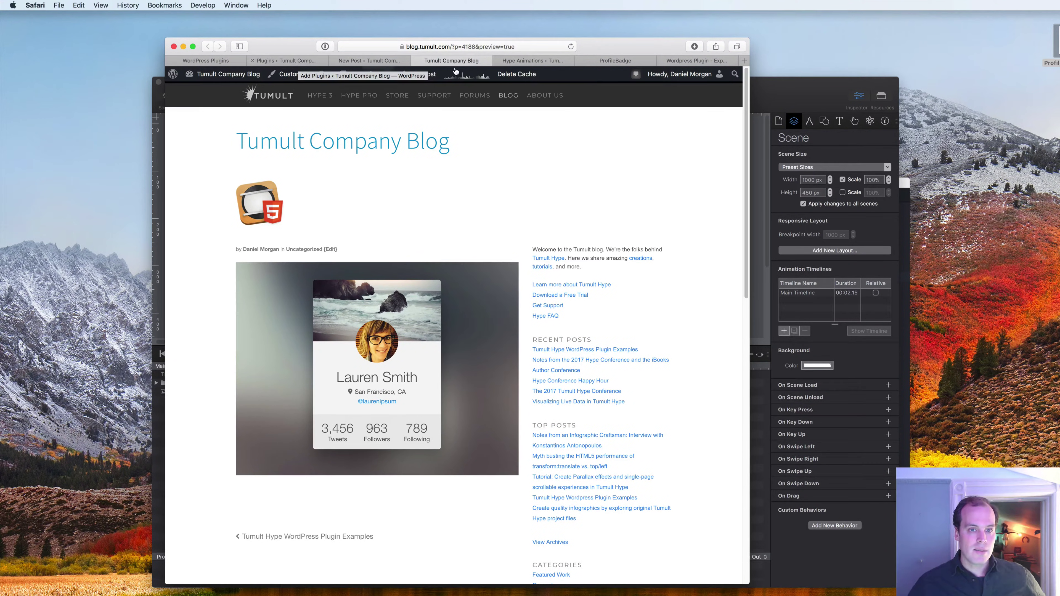
Step: Bring up the embed code for the ProfileBadge row on the Hype Animations page
left_click(522, 61)
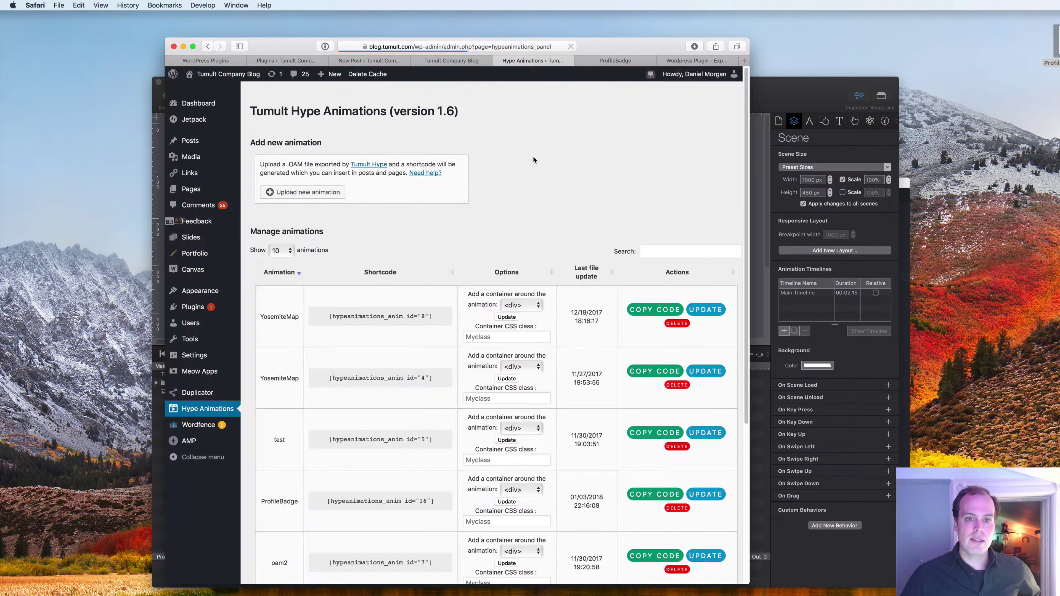
scroll(480, 207, "down", 2)
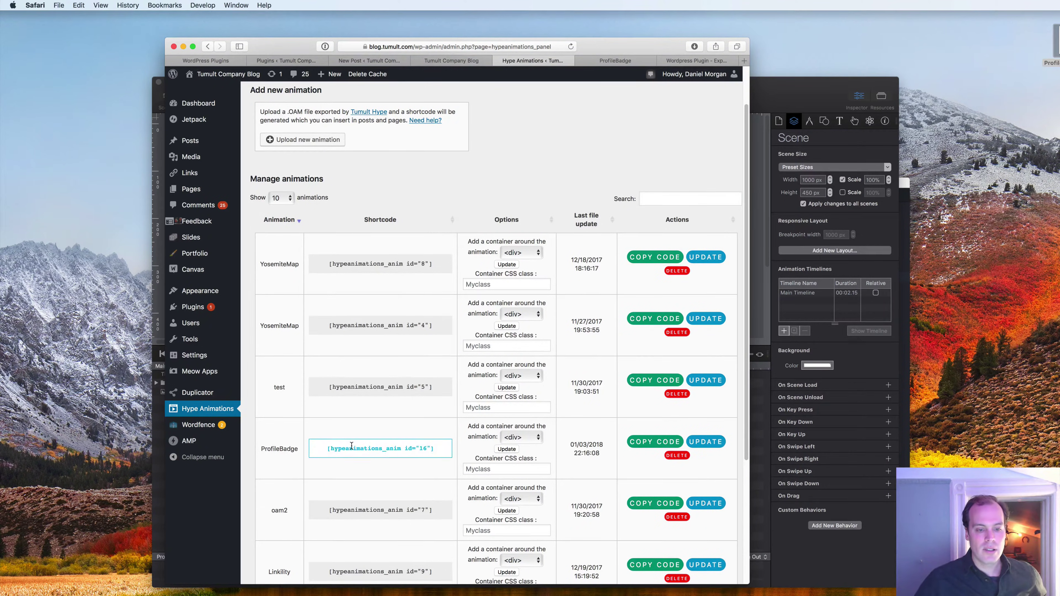
double_click(278, 448)
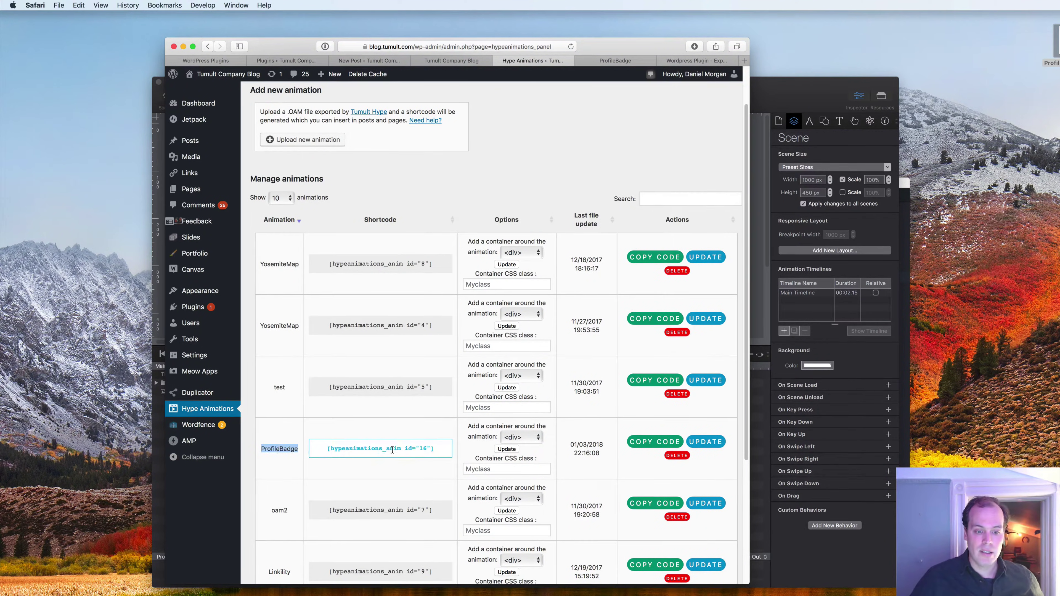
left_click(402, 448)
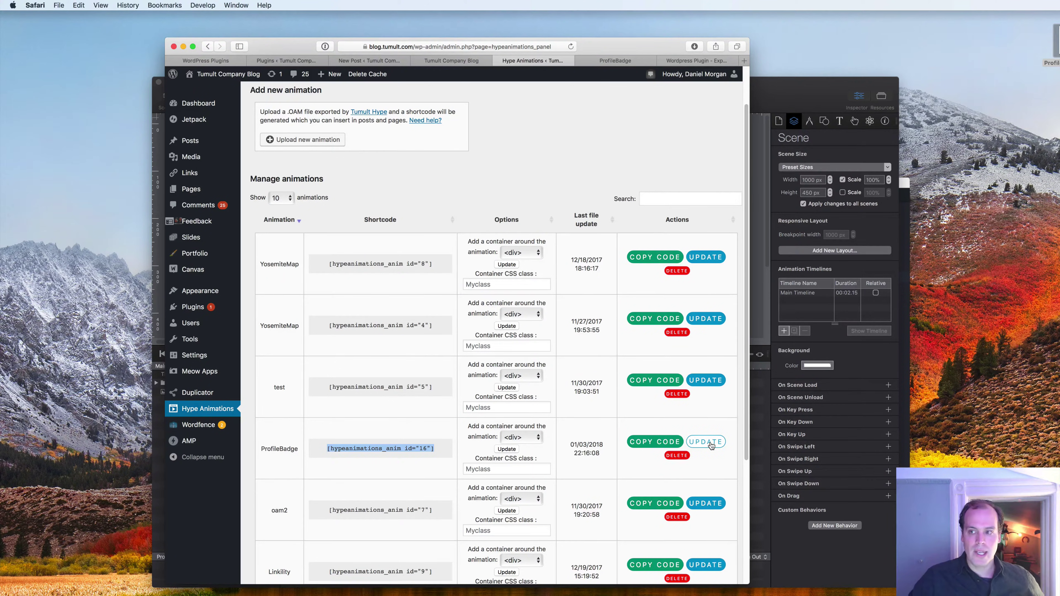
left_click(655, 442)
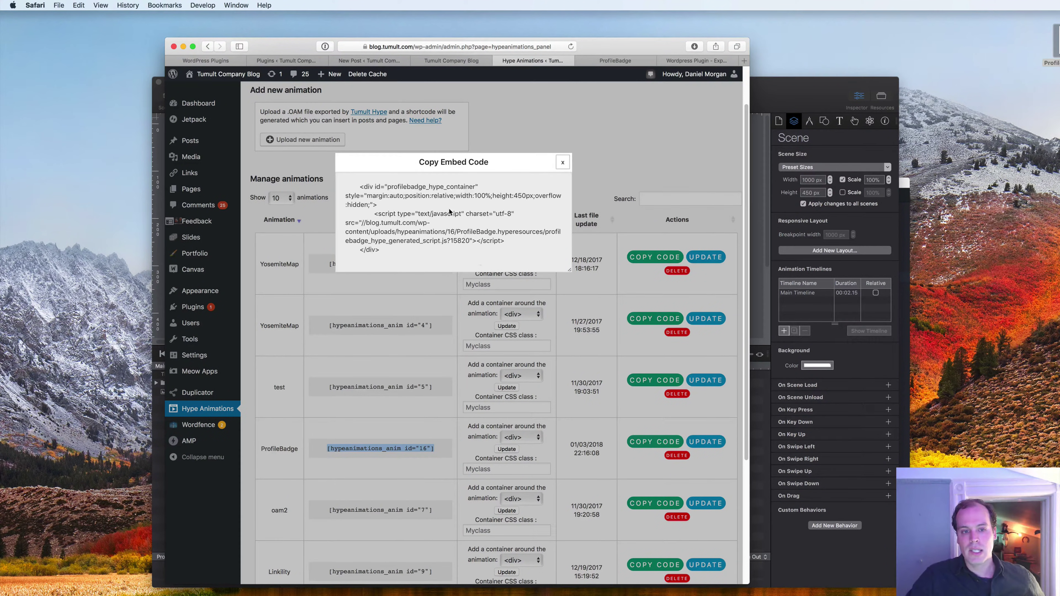
Step: Copy ProfileBadge's container div and script embed code, then close the Copy Embed Code dialog
left_click_drag(395, 250, 353, 183)
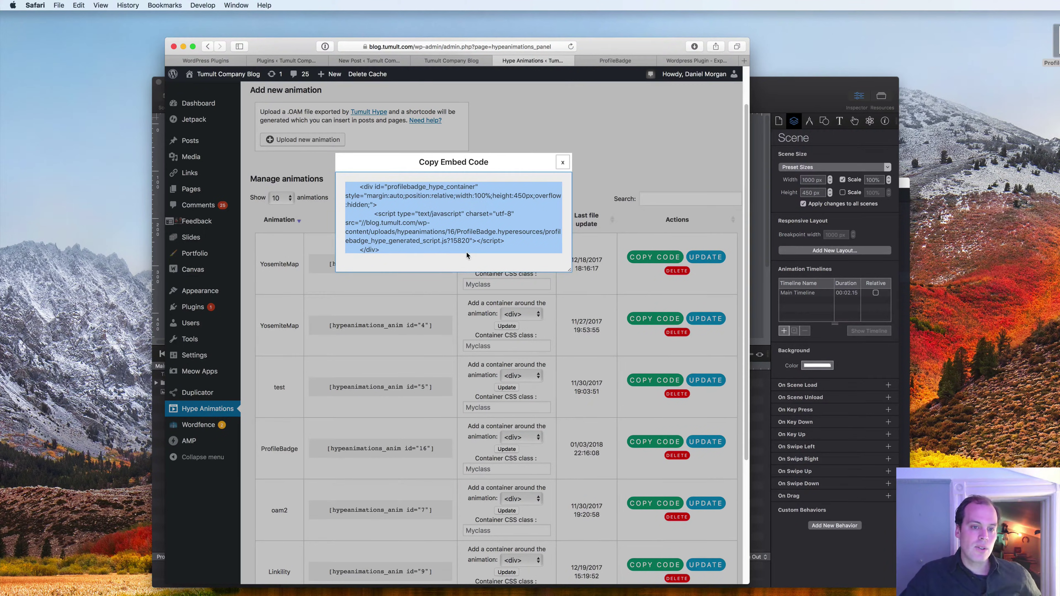
left_click(452, 258)
scroll(453, 231, "down", 1)
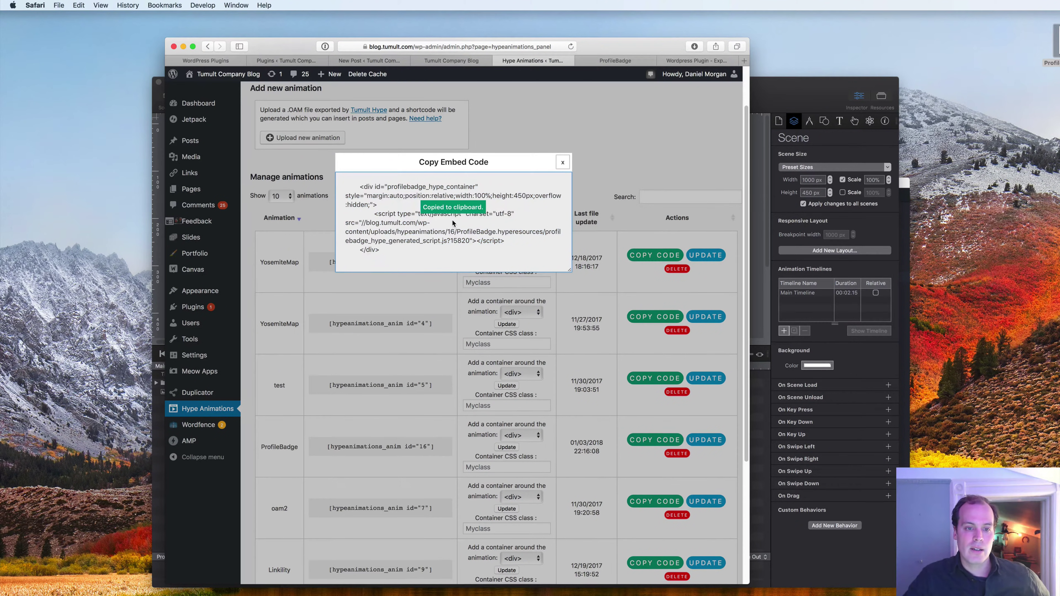
left_click(562, 162)
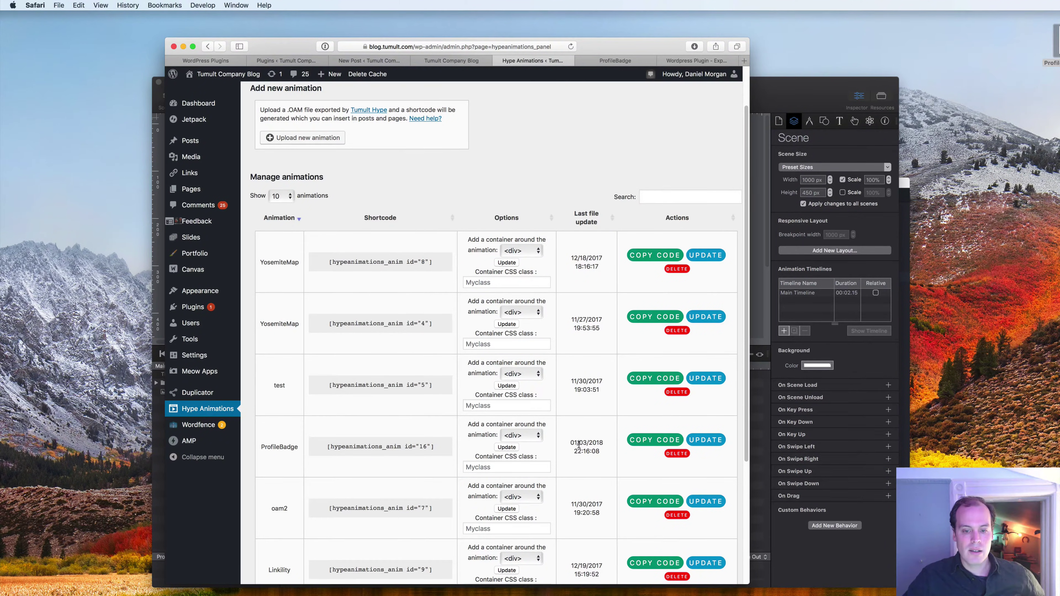
left_click(522, 436)
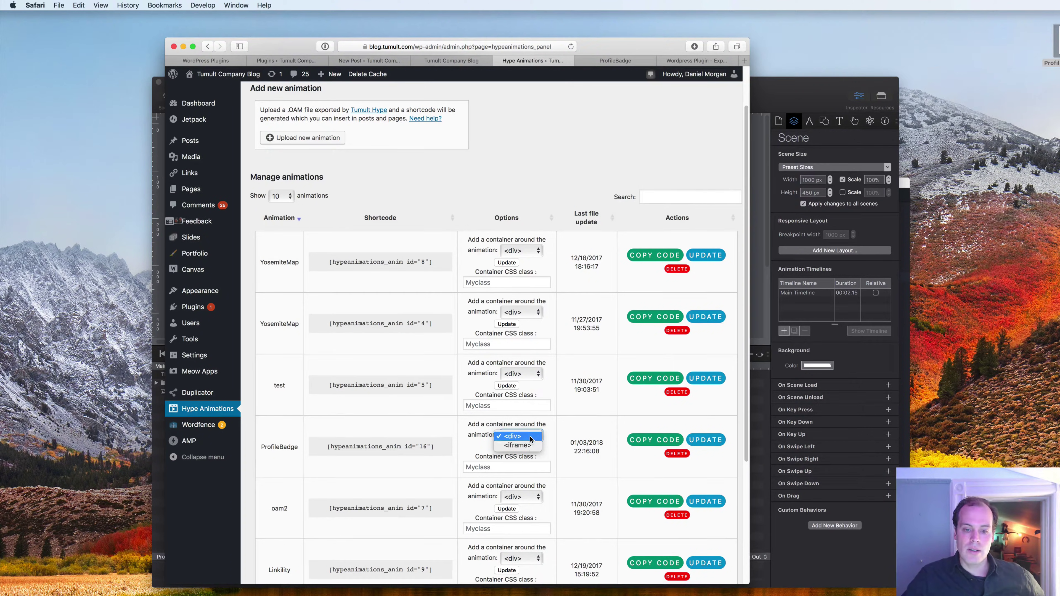
left_click(552, 436)
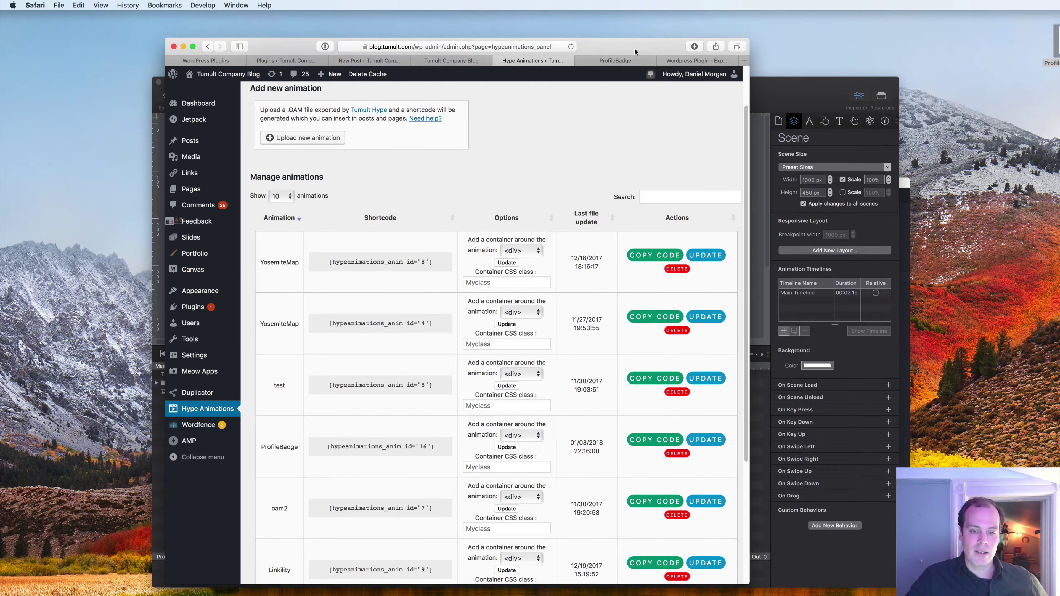
left_click(507, 468)
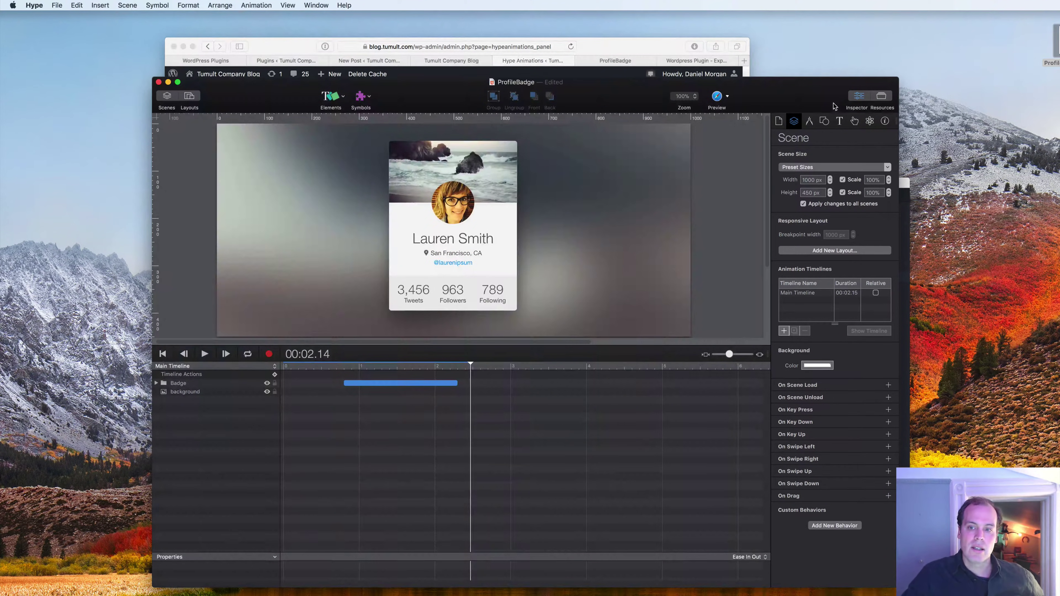
left_click(834, 103)
Step: Uncheck height Scale so the ProfileBadge scene keeps a fixed 450 px height
left_click(842, 193)
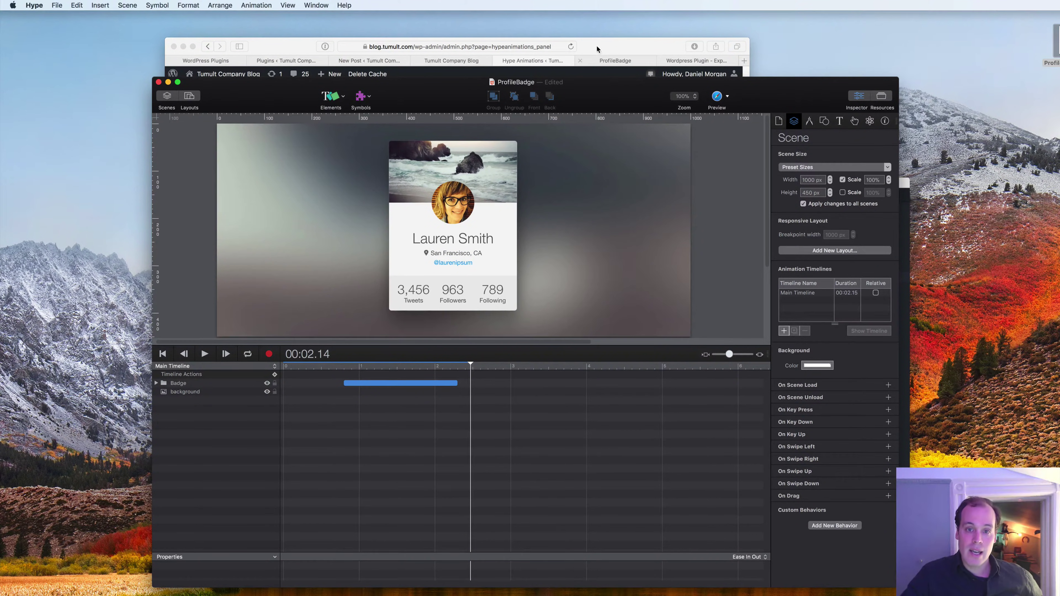
left_click(607, 43)
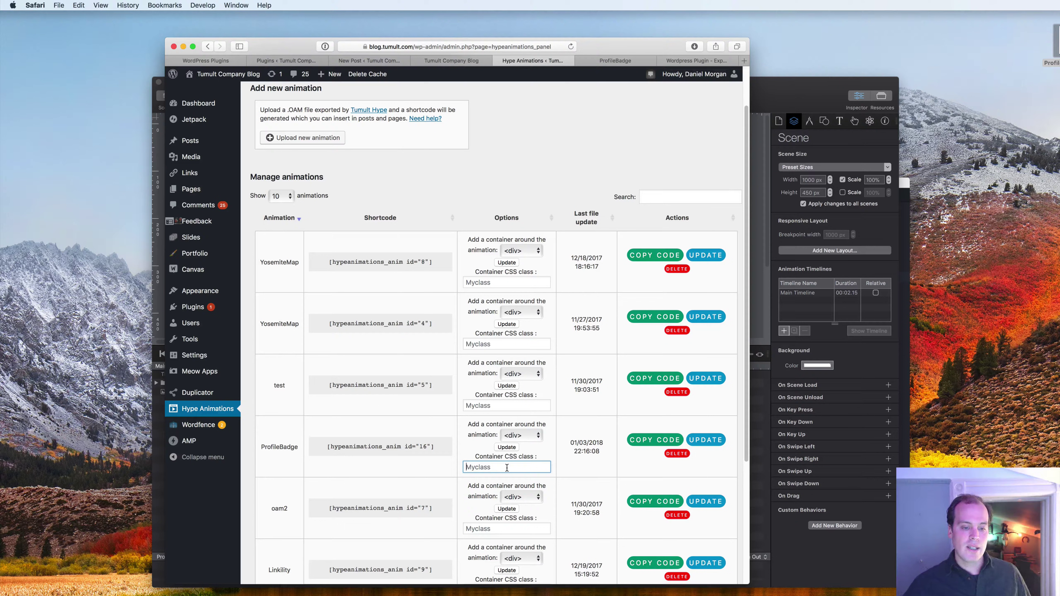
Step: Save minheight600 as ProfileBadge's container CSS class and copy the class name
type("minheig")
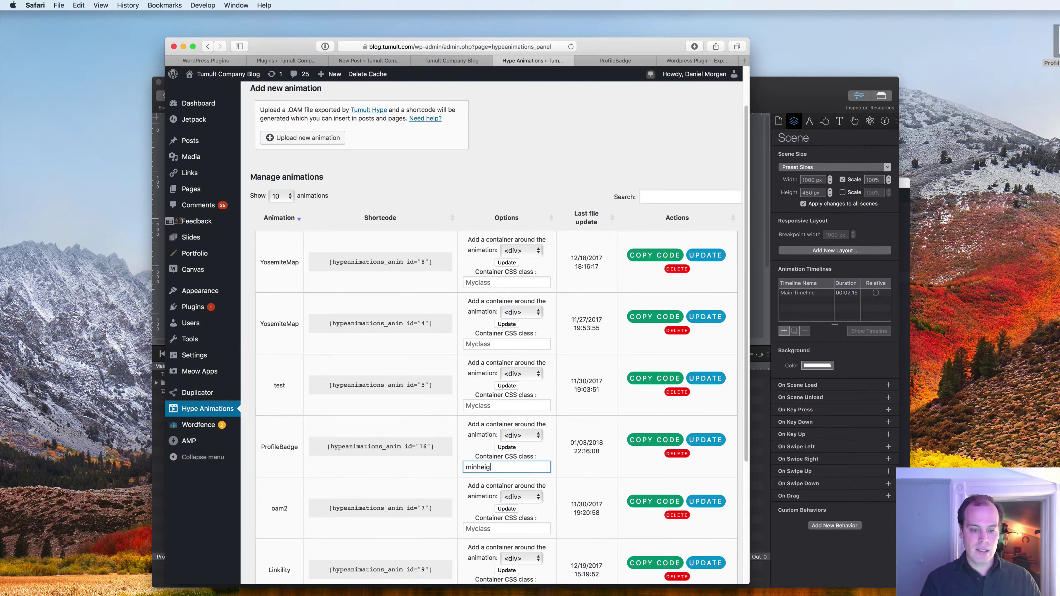
type("ht600")
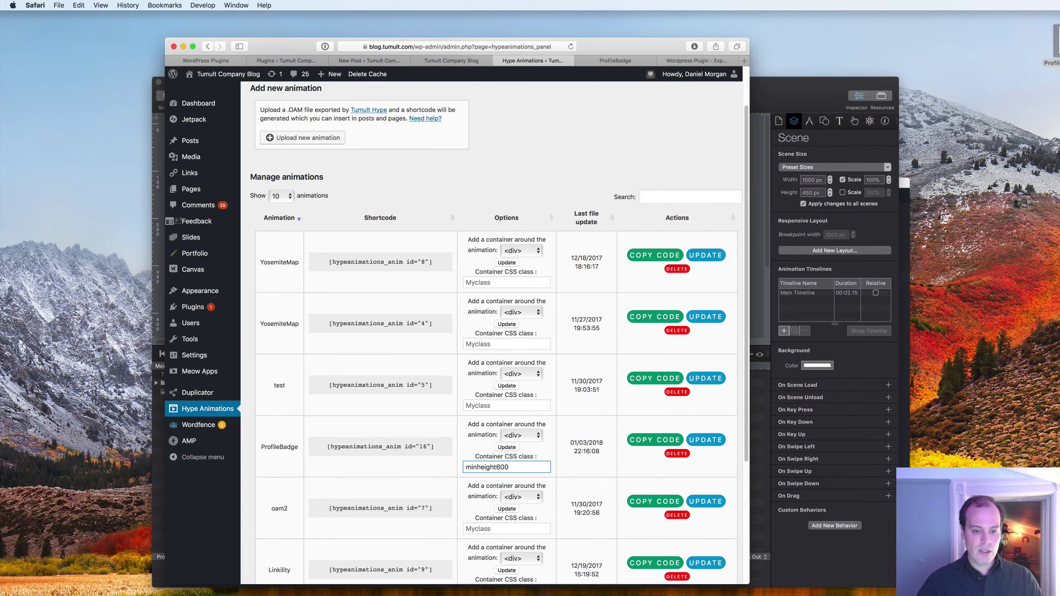
left_click_drag(509, 468, 448, 469)
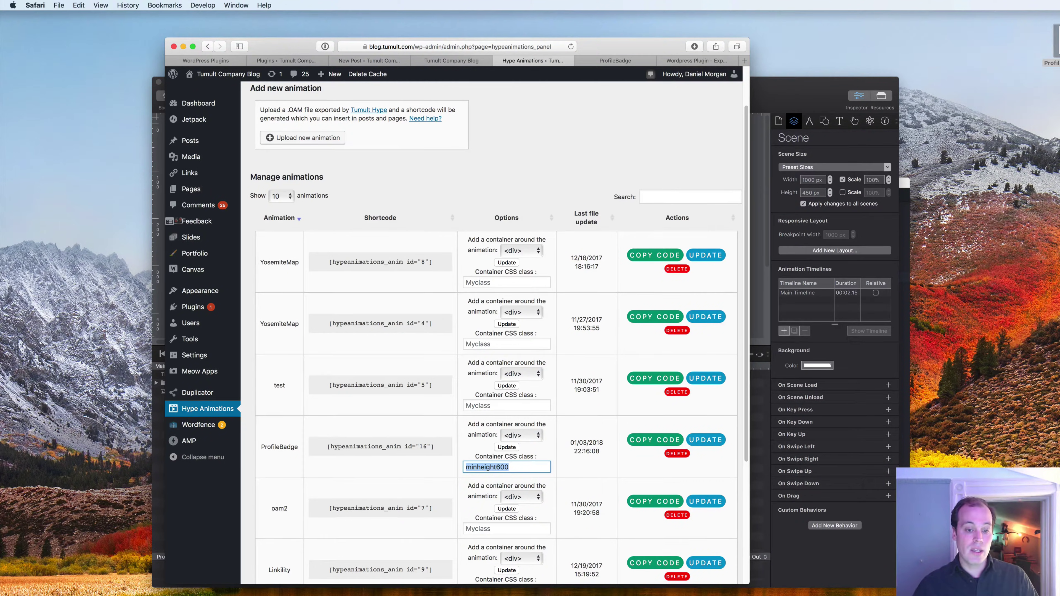
left_click(512, 468)
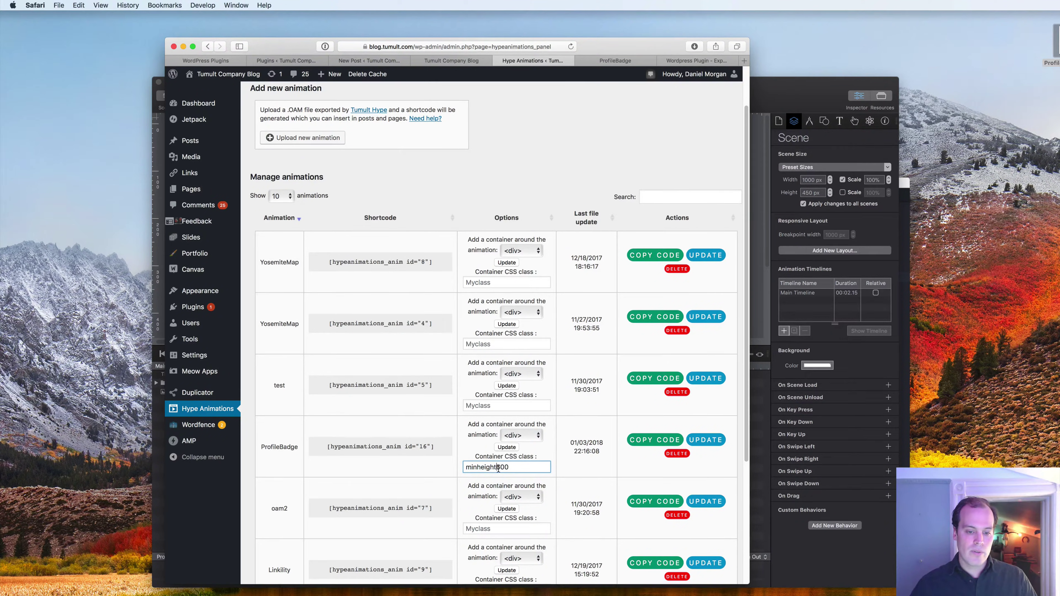
double_click(513, 468)
left_click(513, 467)
left_click(506, 448)
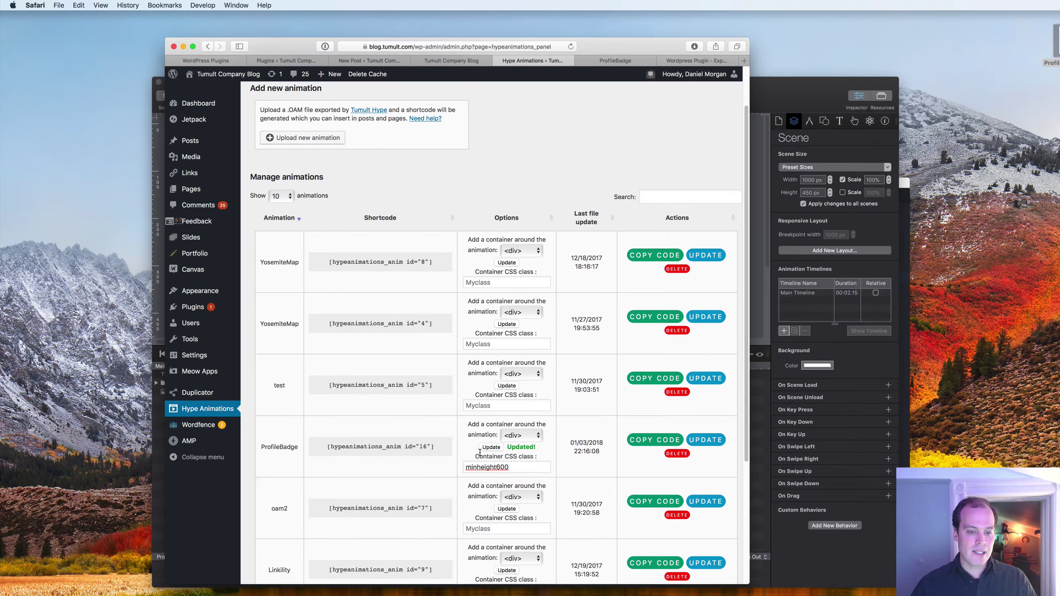
double_click(481, 467)
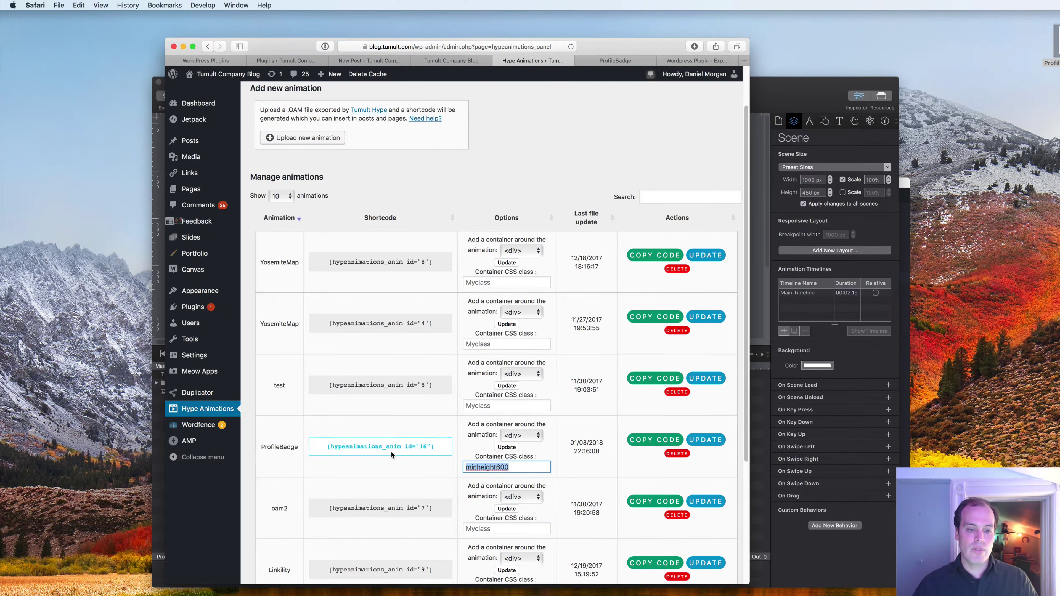
Step: Replace min-height-600 on line 6 of file.css with minheight600, keeping min-height:600px
key("super+Tab")
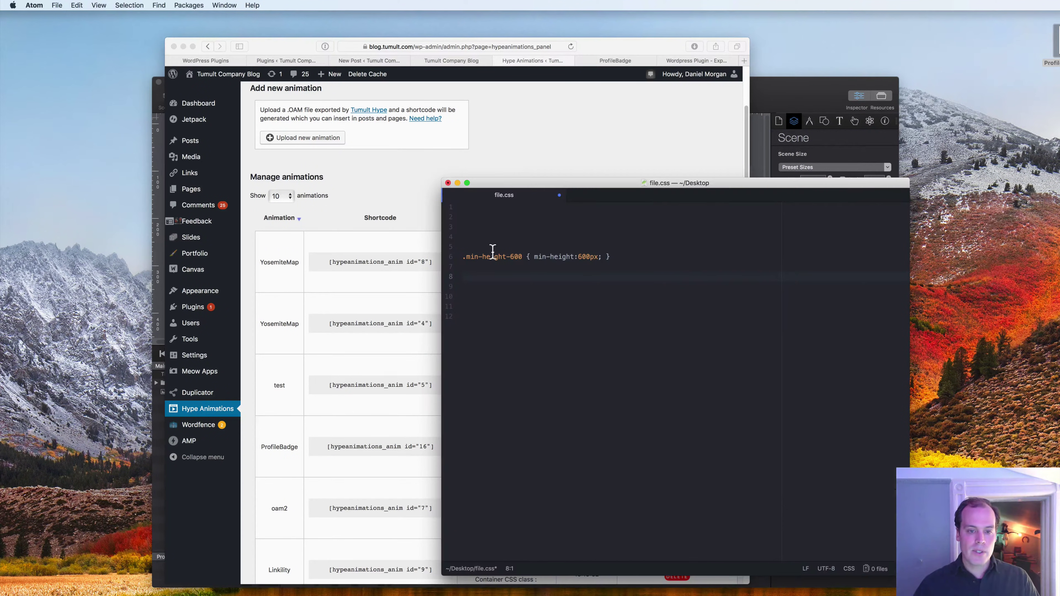
double_click(494, 256)
left_click_drag(468, 256, 523, 257)
key("super+v")
left_click_drag(457, 258, 458, 248)
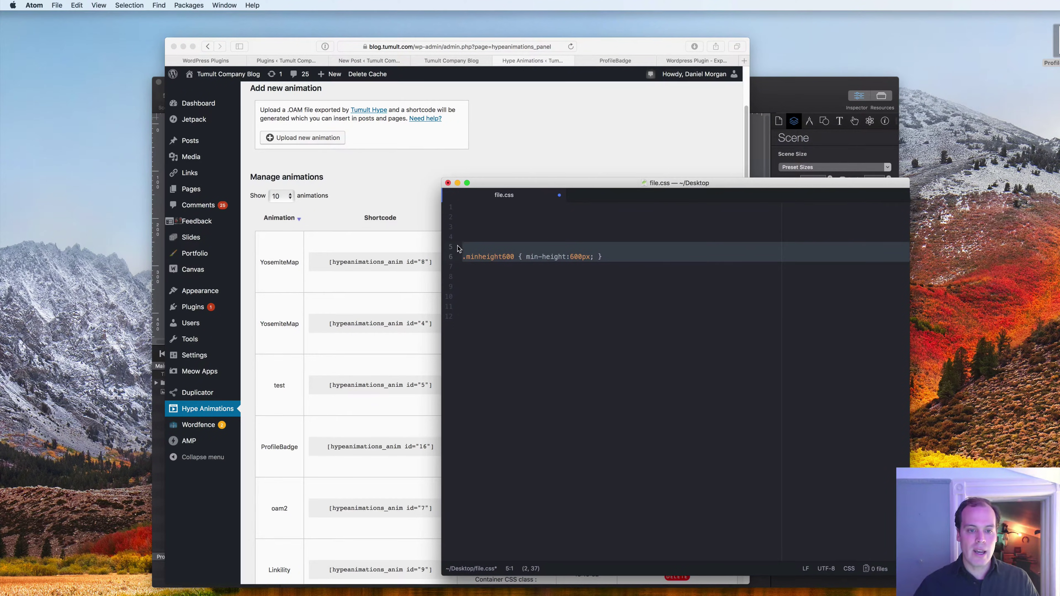
left_click(528, 257)
left_click(592, 257)
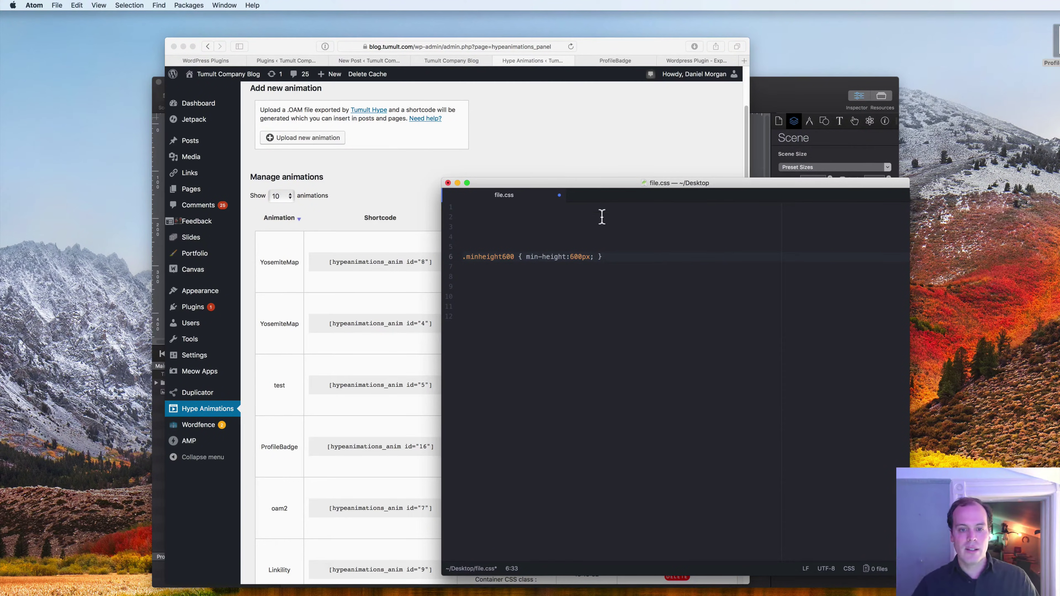
left_click(583, 249)
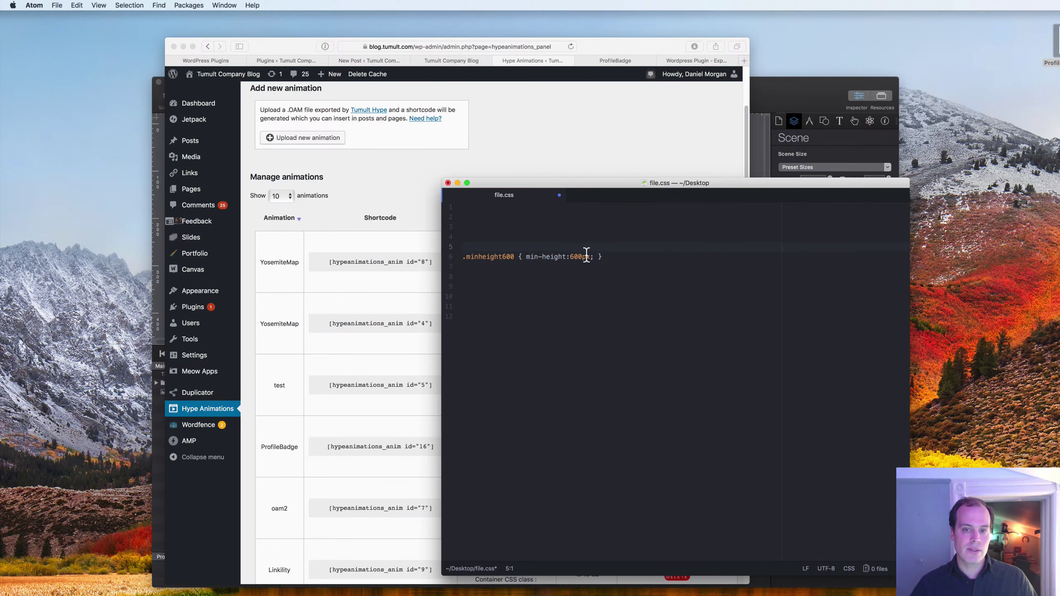
left_click_drag(597, 182, 603, 184)
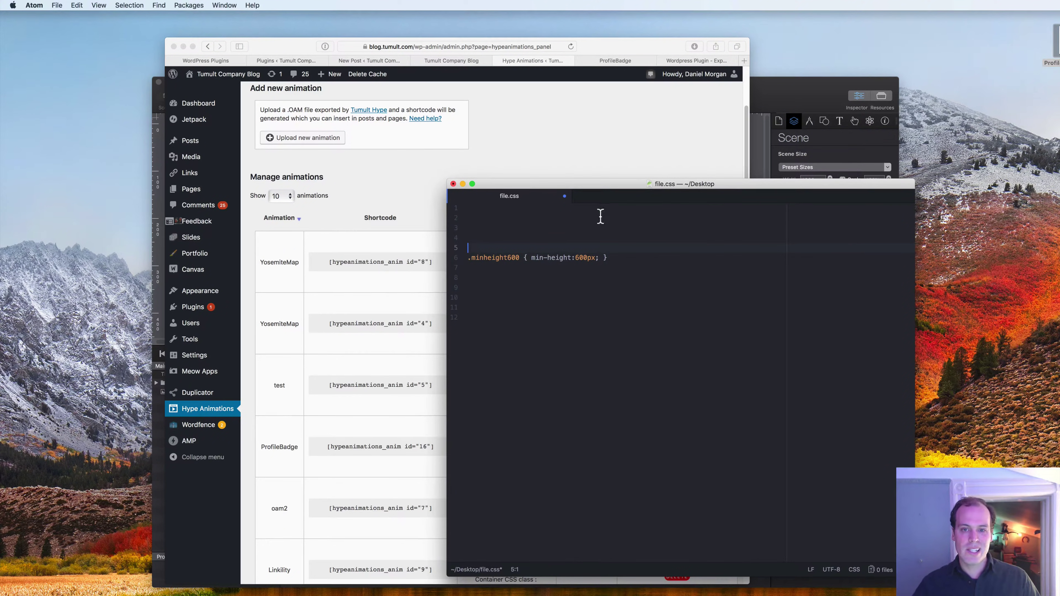
Step: Open the Wordpress Plugin forum thread at its 'Setting a CSS Class or Minimum Height' section
left_click(688, 61)
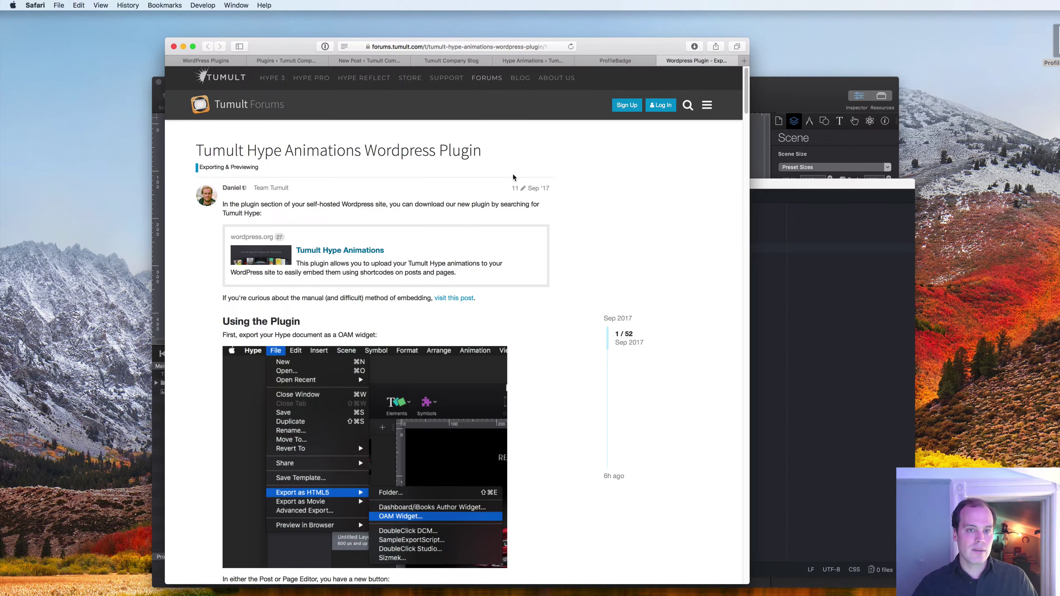
scroll(495, 171, "down", 15)
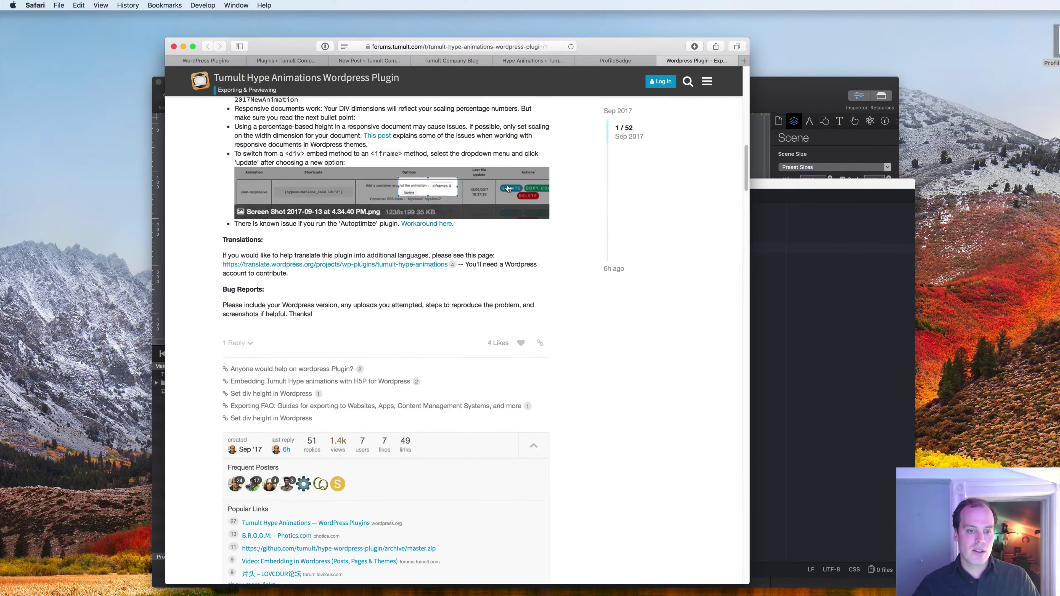
scroll(520, 193, "up", 12)
scroll(520, 192, "down", 8)
scroll(542, 213, "down", 10)
scroll(545, 213, "up", 10)
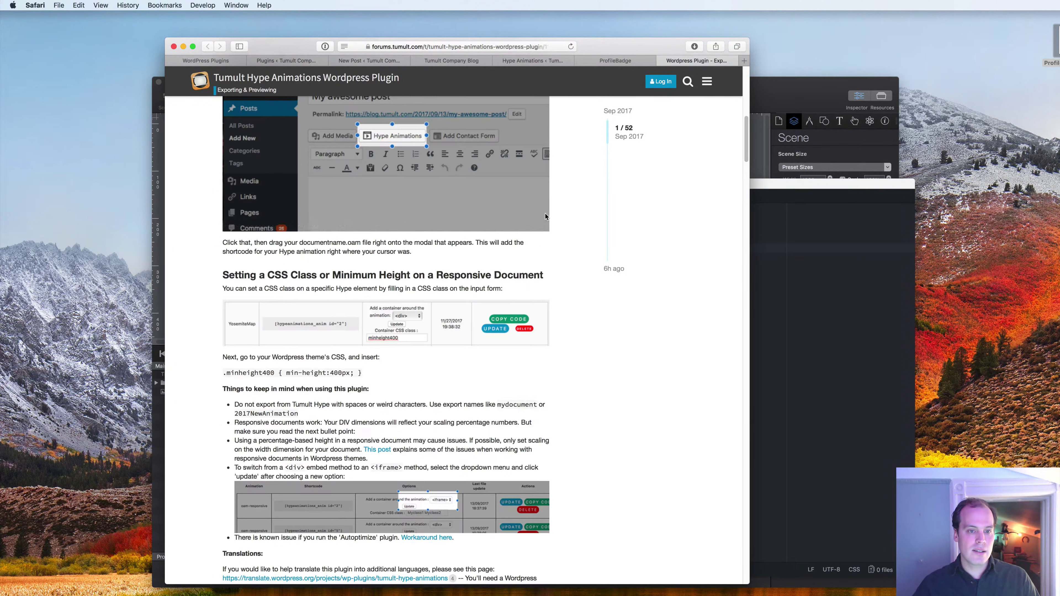
scroll(559, 218, "down", 2)
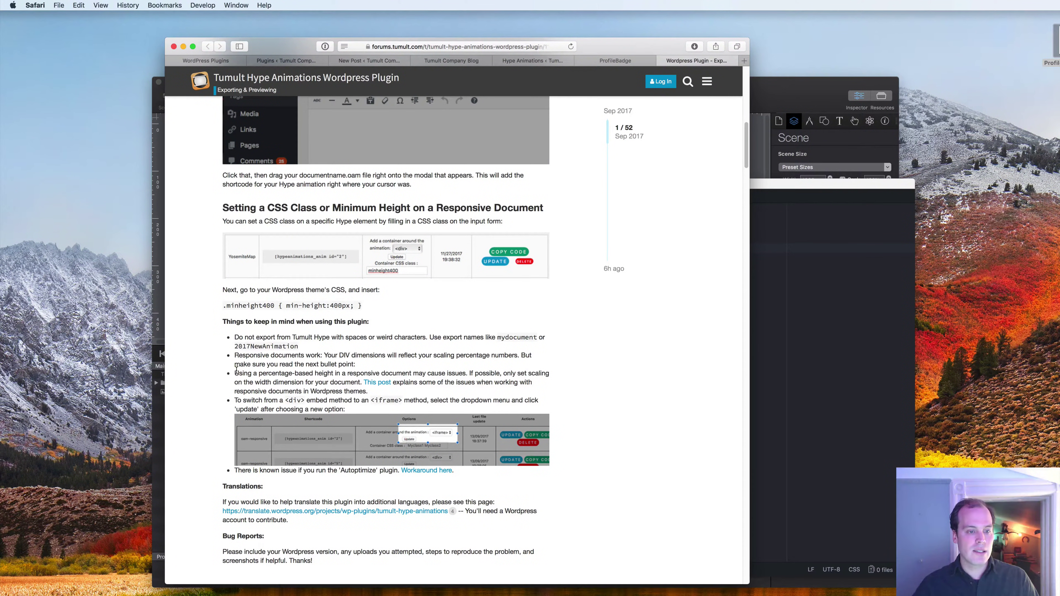
Step: Read through the section's tips on export names, Autoptimize and Translations
left_click_drag(234, 338, 425, 338)
left_click(427, 347)
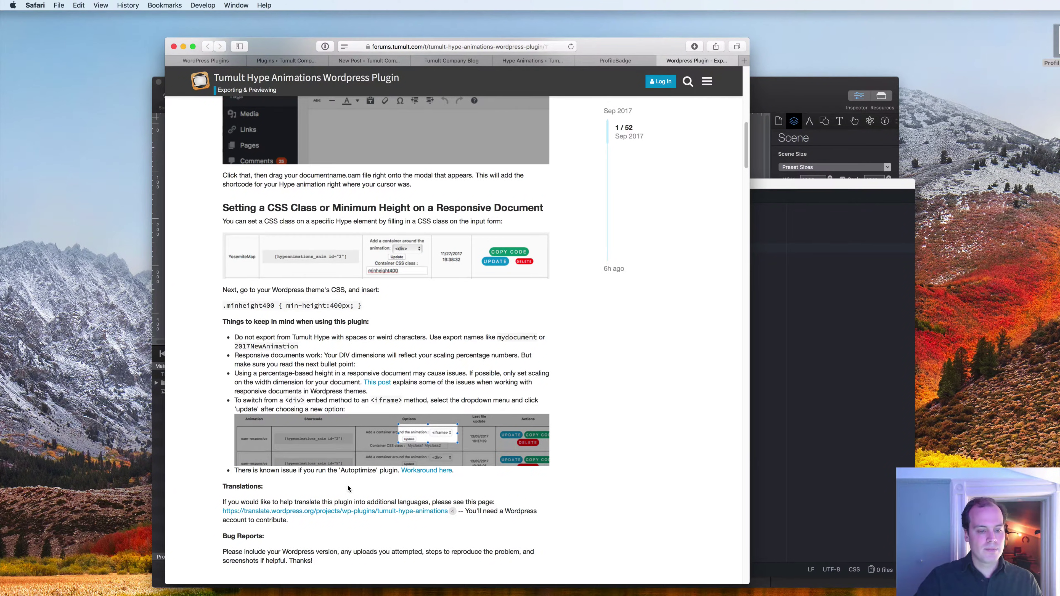
double_click(360, 470)
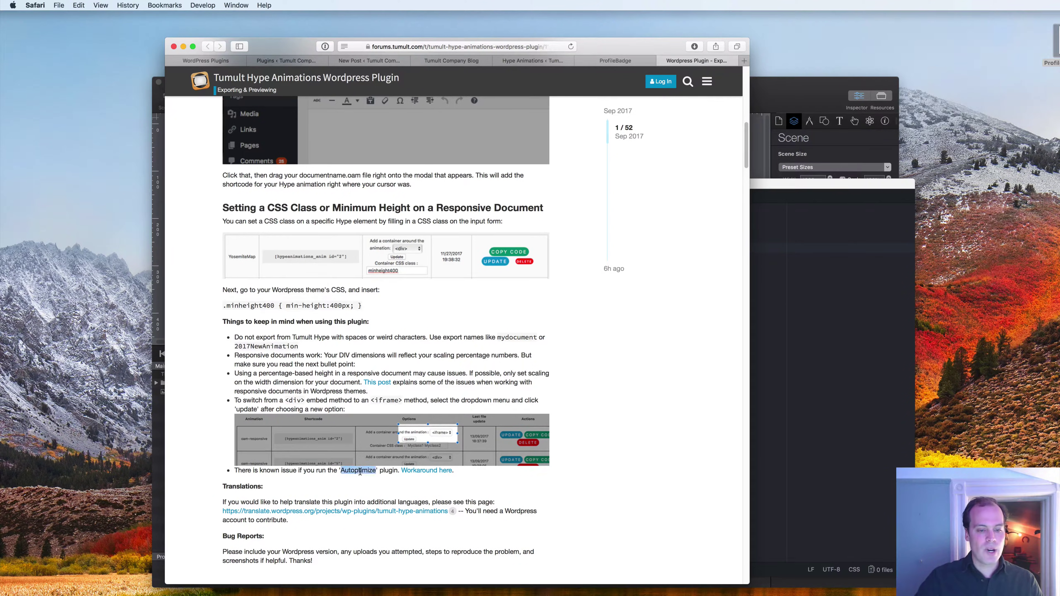
left_click(388, 472)
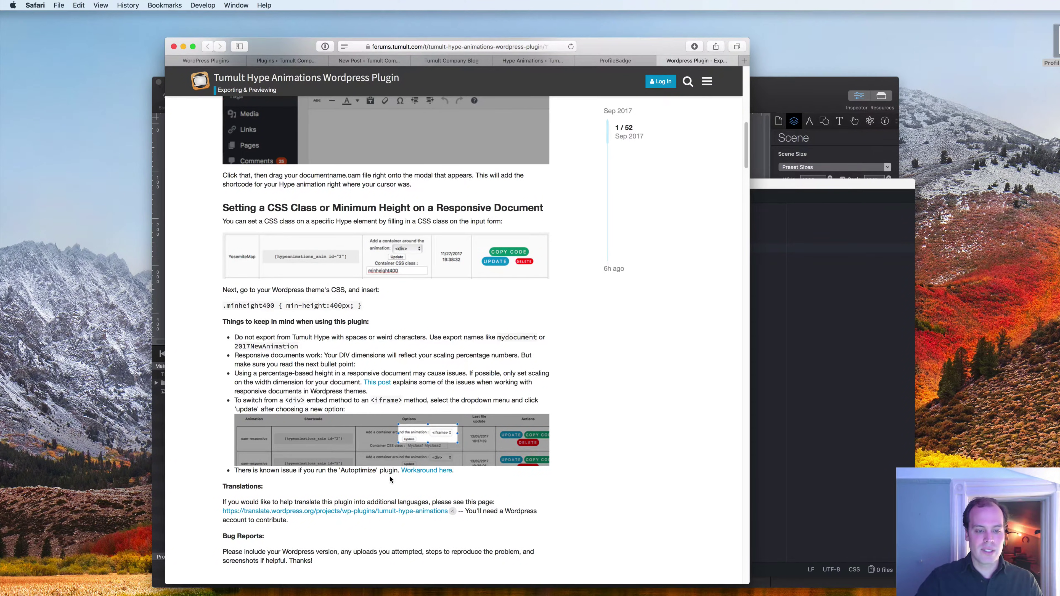
triple_click(390, 475)
double_click(360, 471)
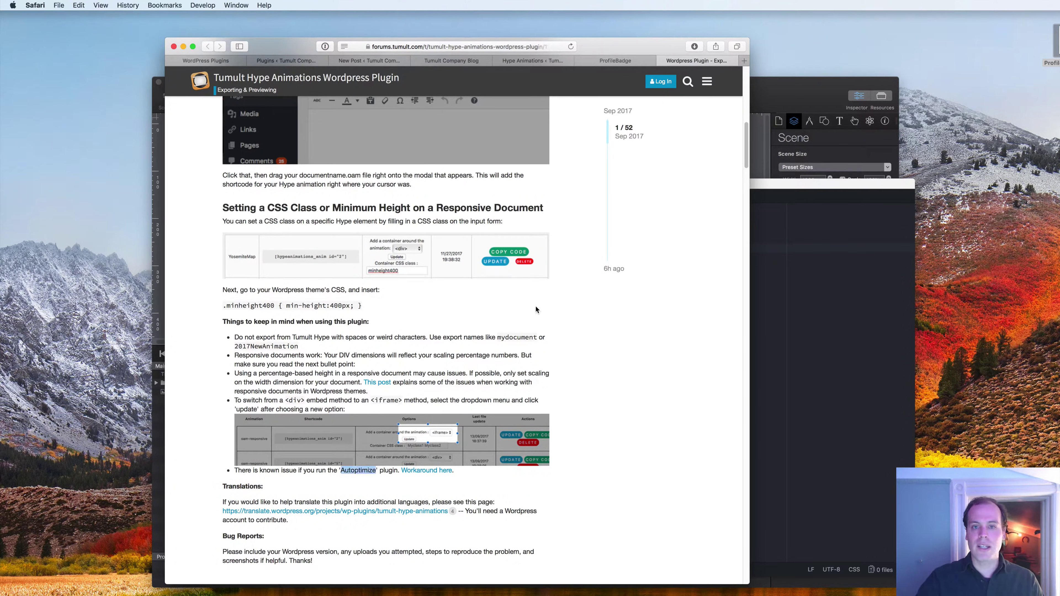
left_click(583, 250)
scroll(584, 252, "down", 3)
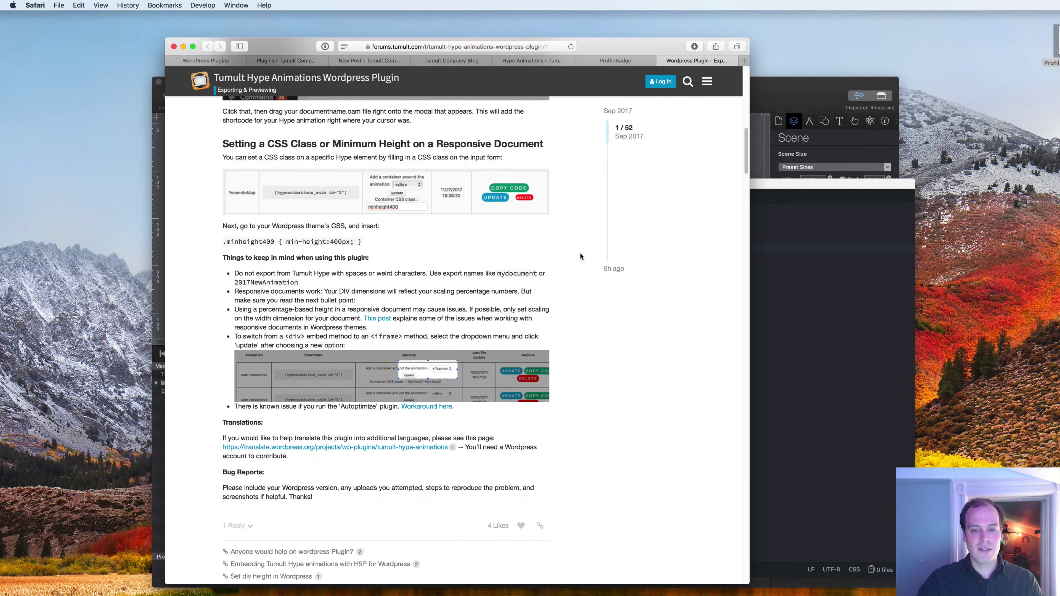
scroll(581, 252, "down", 5)
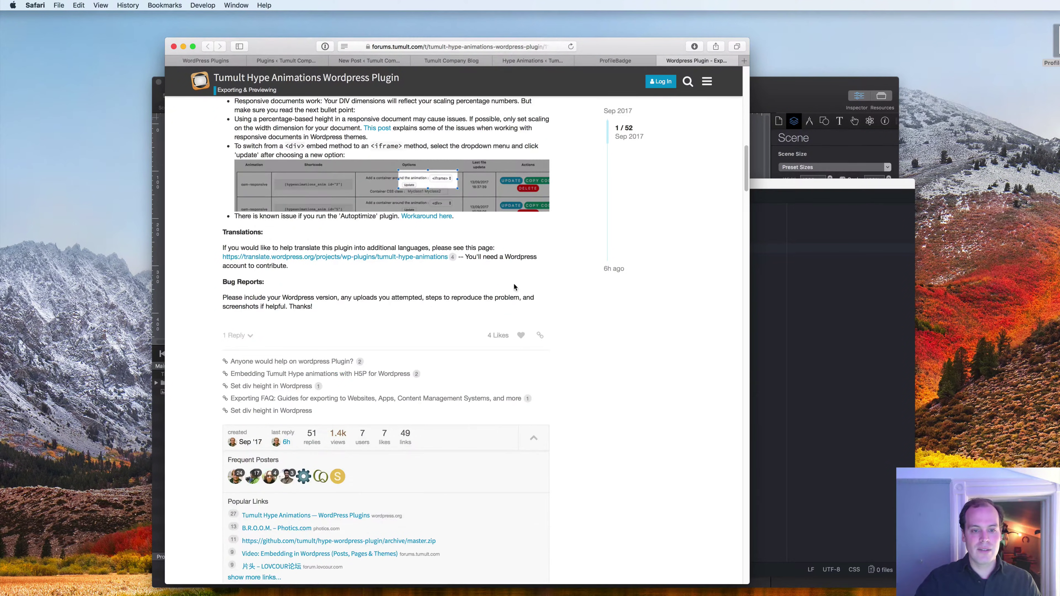
scroll(567, 251, "up", 5)
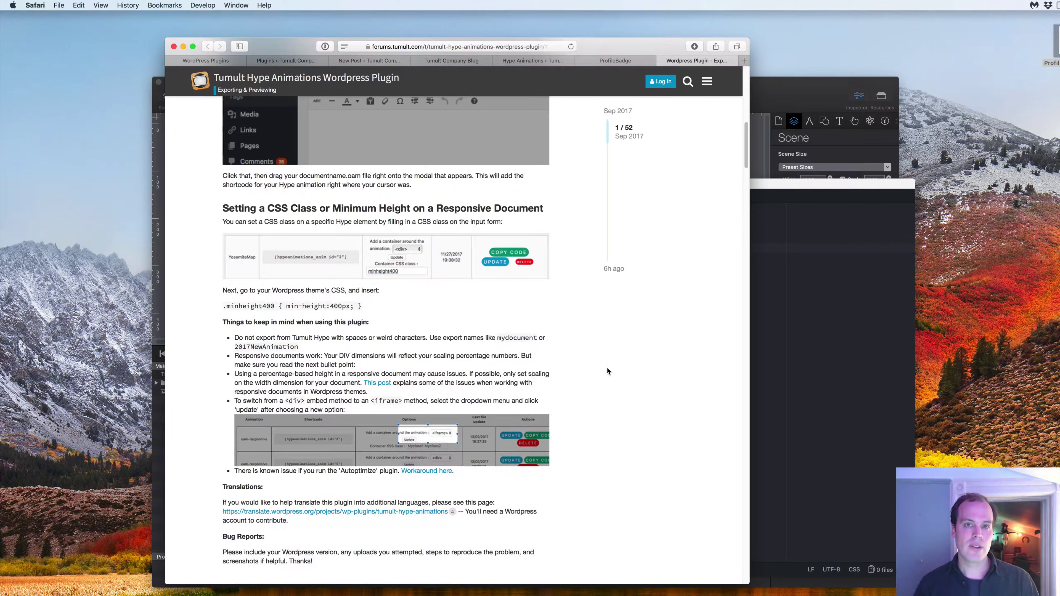